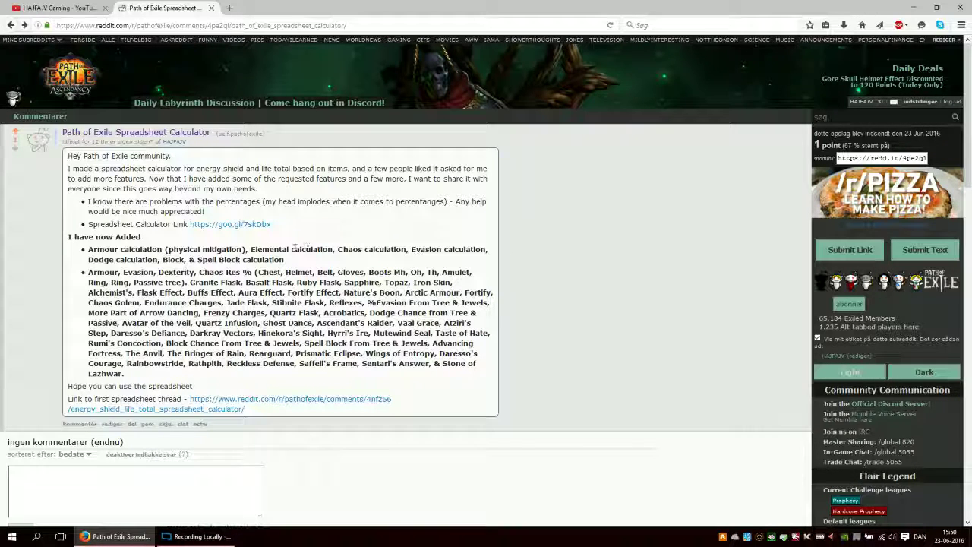
Step: Follow the goo.gl Spreadsheet Calculator link in the Reddit post to the Google Sheets calculator
{"action": "left_click", "coordinate": [244, 231]}
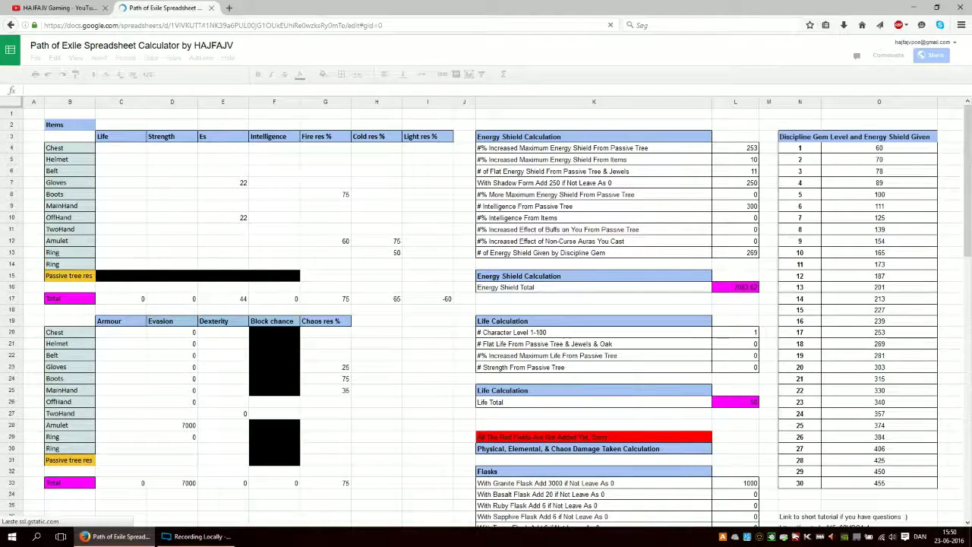
Step: Scroll through the loaded calculator to view its Items, Energy Shield and Life Calculation tables
{"action": "scroll", "coordinate": [967, 129], "scroll_direction": "down", "scroll_amount": 5}
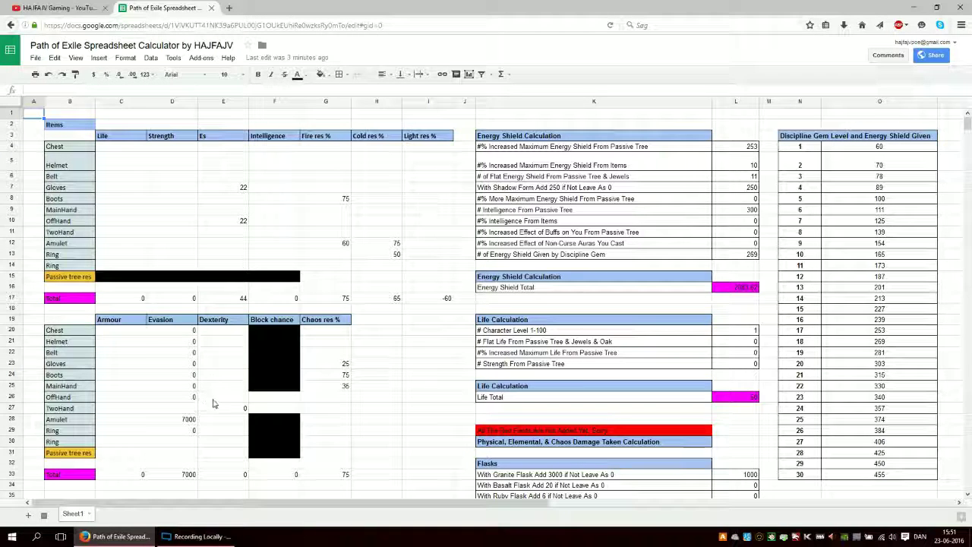
{"action": "left_click", "coordinate": [271, 398]}
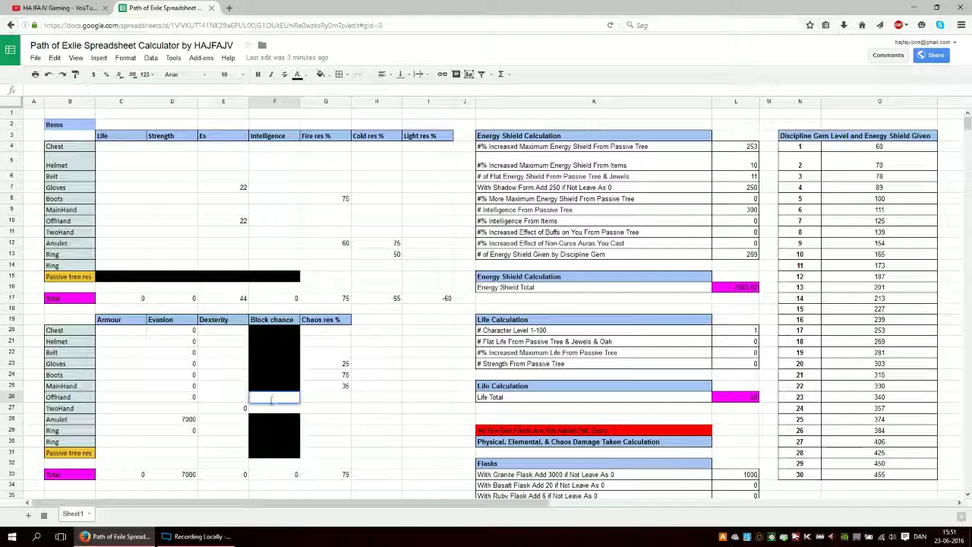
{"action": "double_click", "coordinate": [271, 398]}
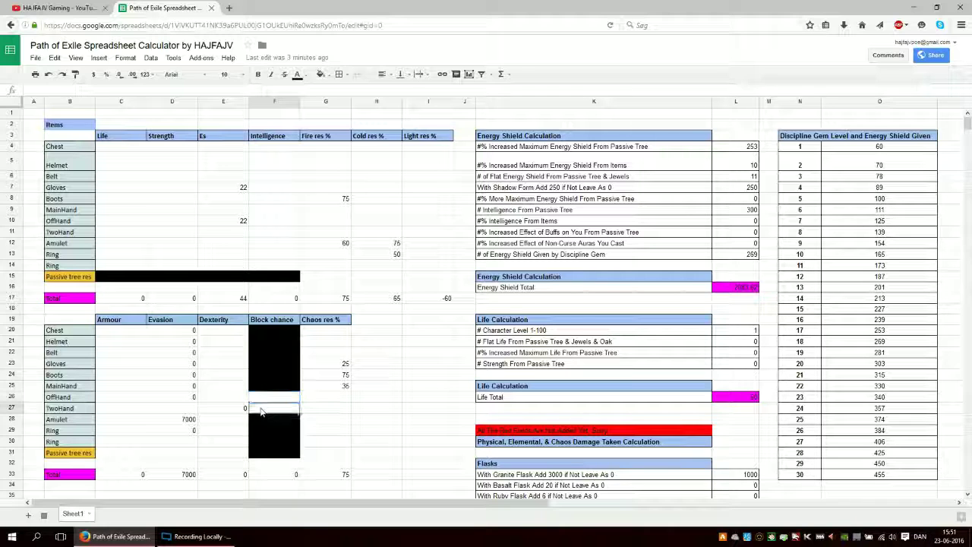
{"action": "key", "text": "Escape"}
{"action": "double_click", "coordinate": [265, 409]}
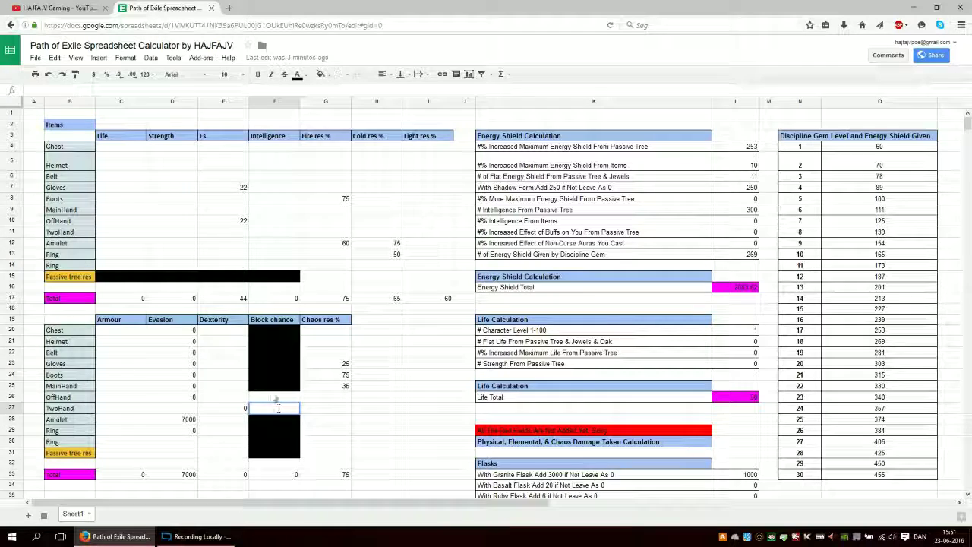
{"action": "left_click", "coordinate": [268, 400]}
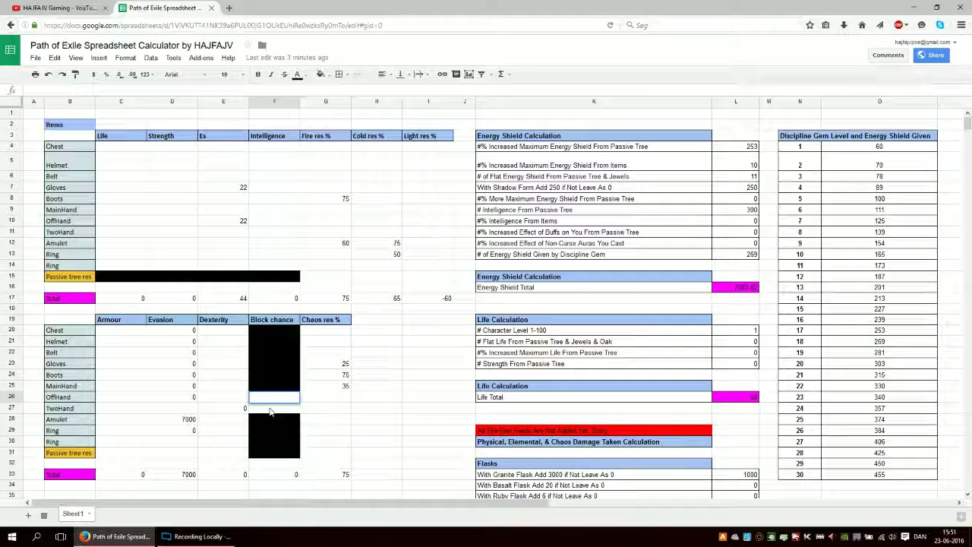
{"action": "left_click", "coordinate": [272, 405]}
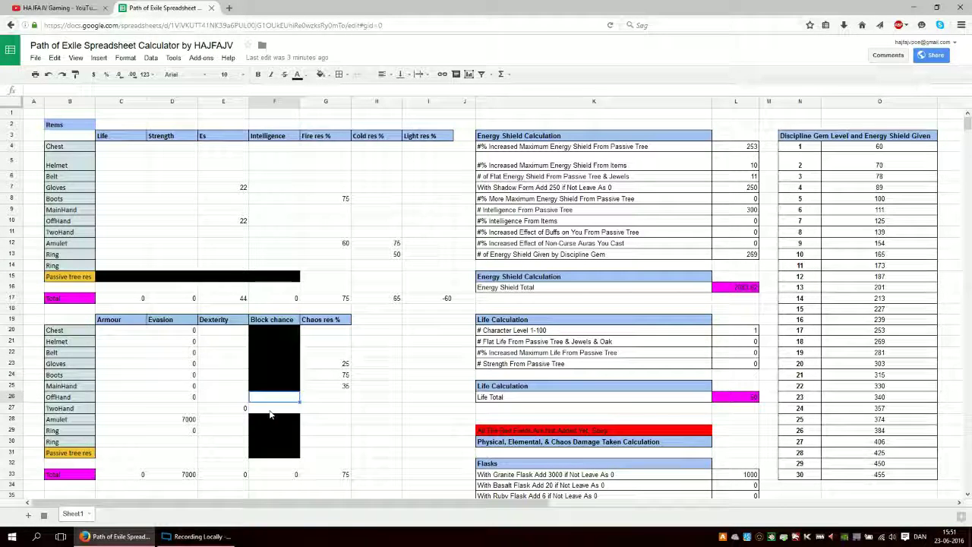
{"action": "double_click", "coordinate": [275, 406]}
{"action": "left_click", "coordinate": [278, 398]}
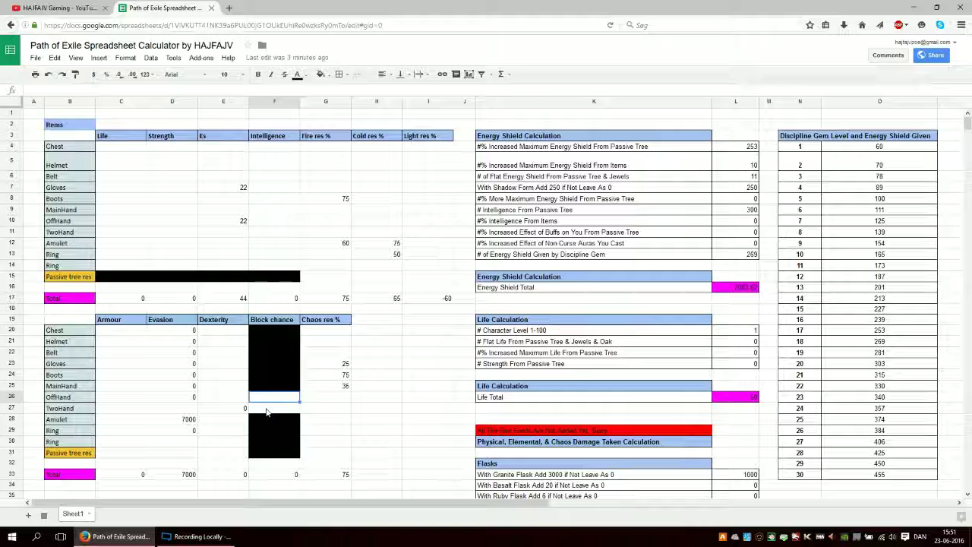
{"action": "double_click", "coordinate": [281, 401]}
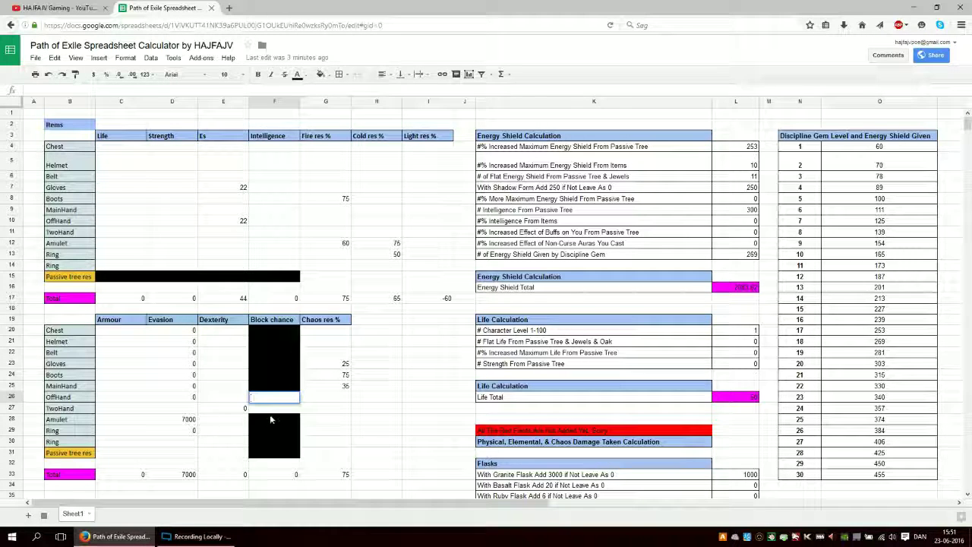
{"action": "key", "text": "Return"}
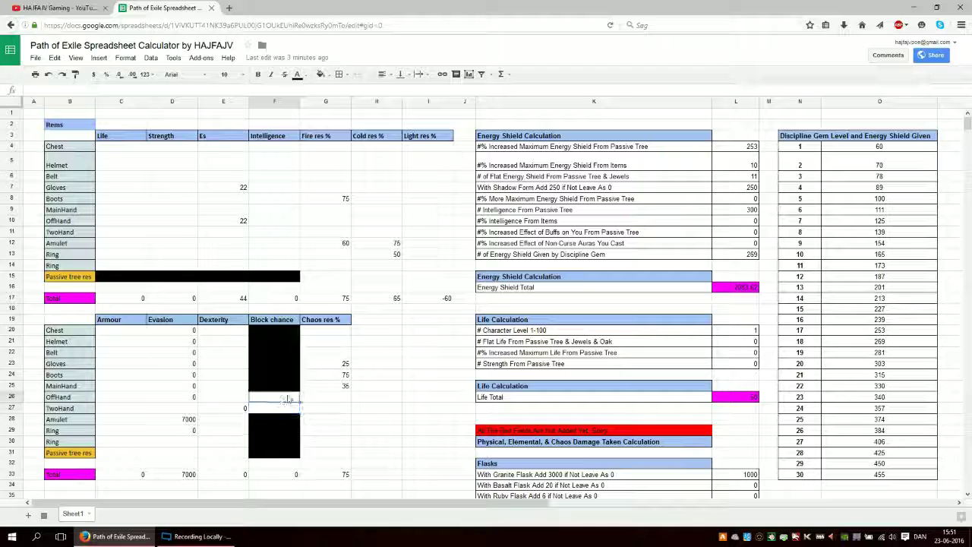
{"action": "left_click", "coordinate": [377, 399]}
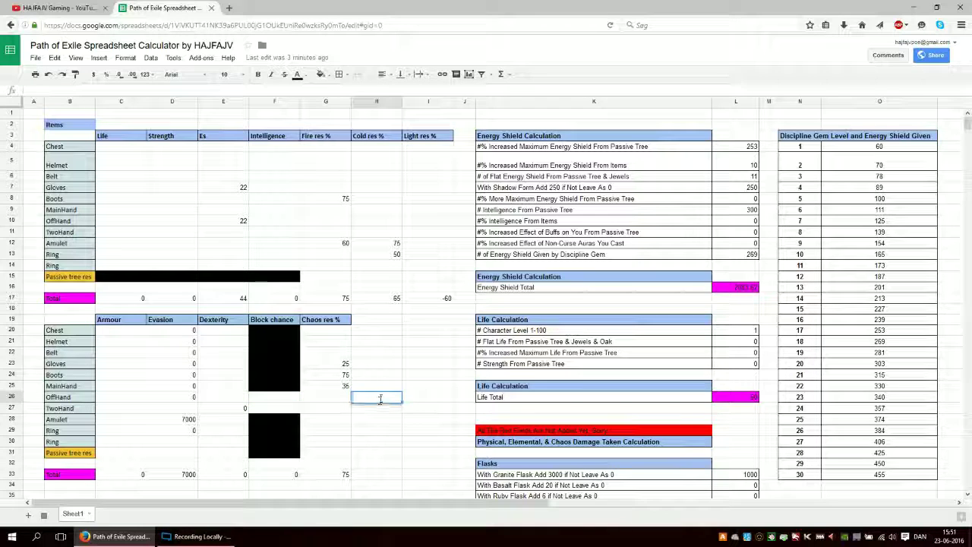
{"action": "left_click", "coordinate": [430, 186]}
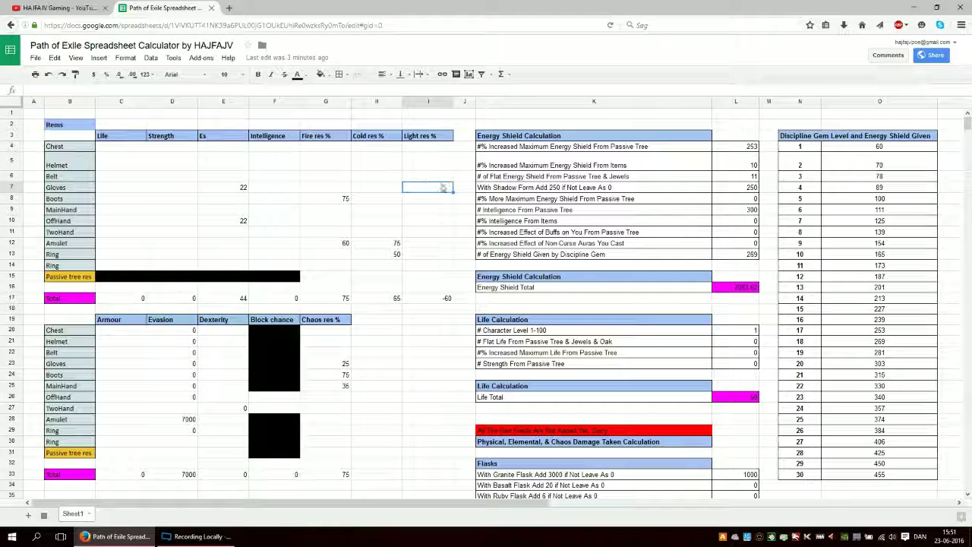
{"action": "left_click", "coordinate": [743, 130]}
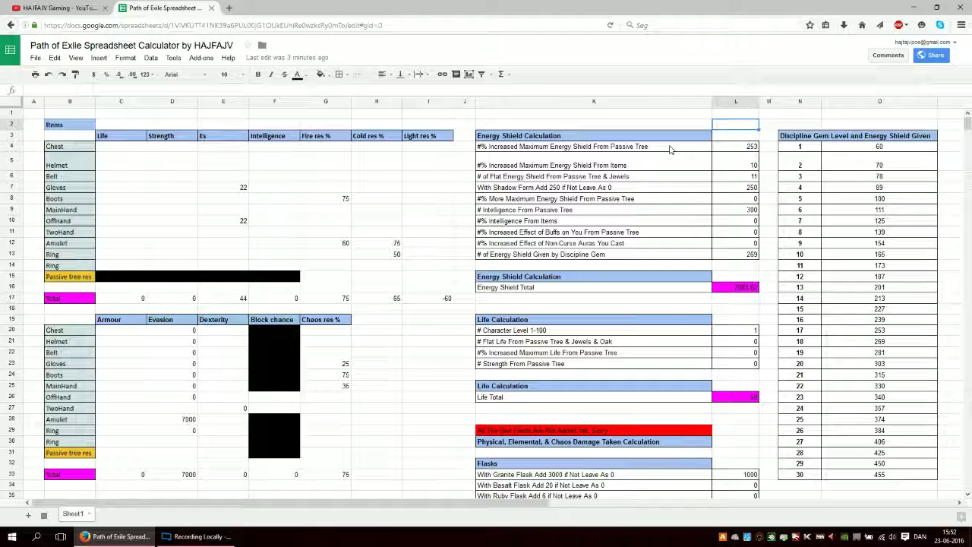
{"action": "left_click", "coordinate": [736, 287]}
{"action": "left_click", "coordinate": [736, 256]}
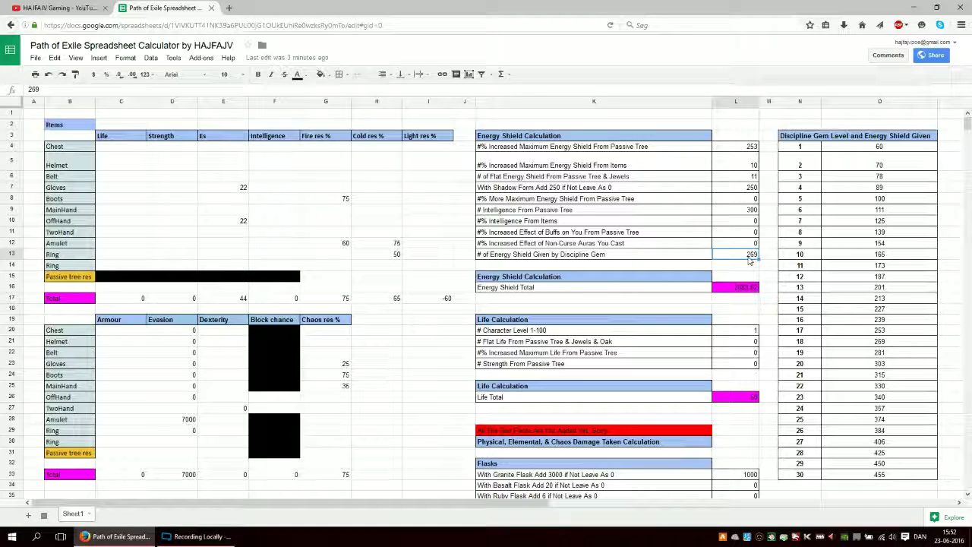
{"action": "left_click", "coordinate": [967, 495]}
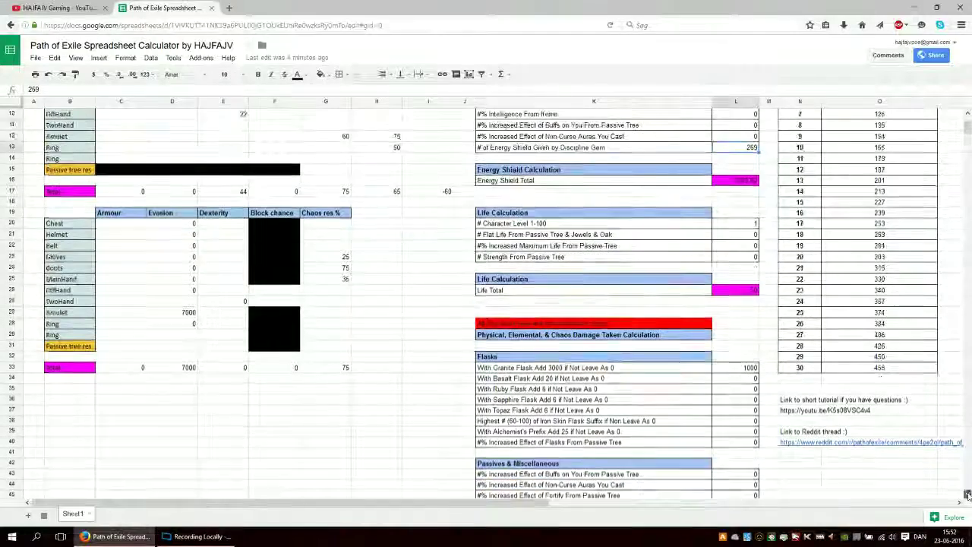
Step: Scroll down to Life Calculation and inspect the flat life input and its value cell
{"action": "scroll", "coordinate": [967, 495], "scroll_direction": "down", "scroll_amount": 2}
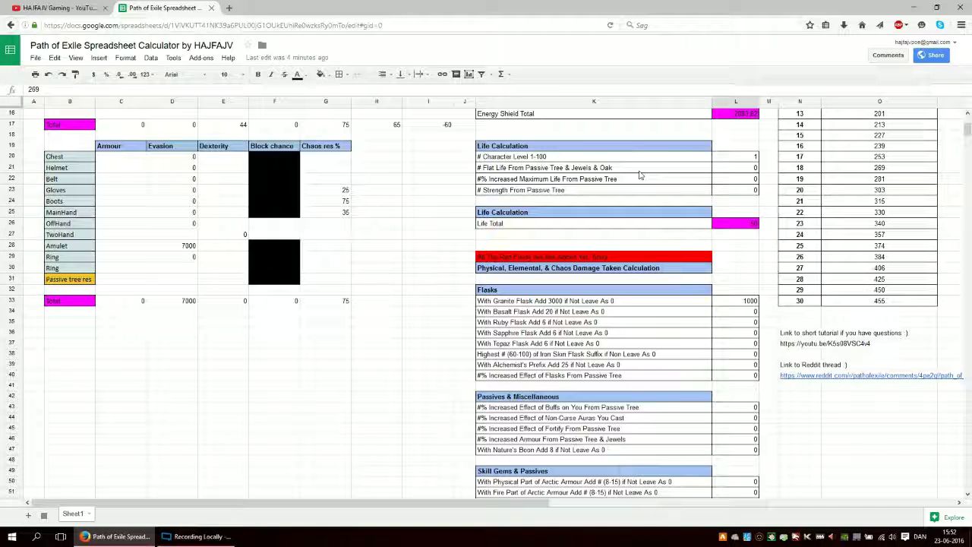
{"action": "left_click", "coordinate": [645, 168]}
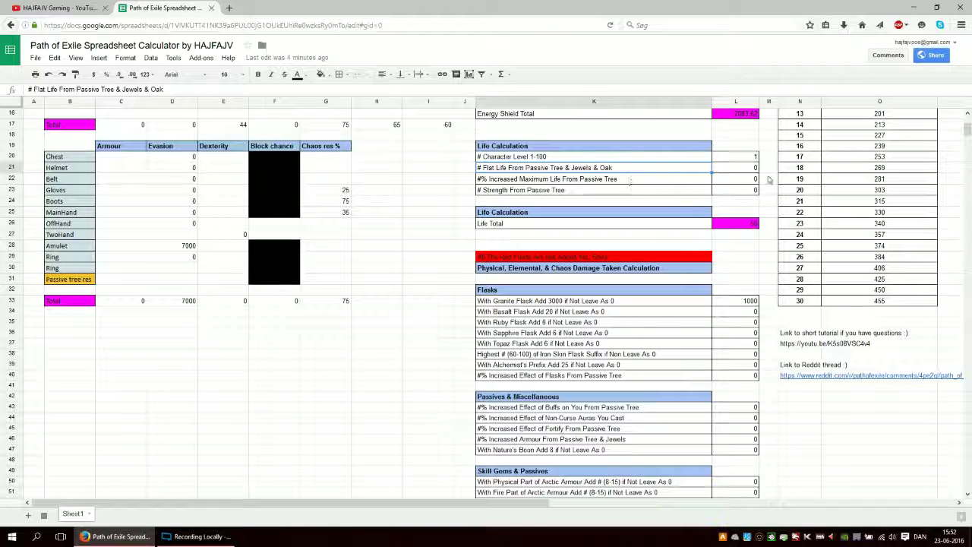
{"action": "key", "text": "Right"}
{"action": "left_click", "coordinate": [636, 179]}
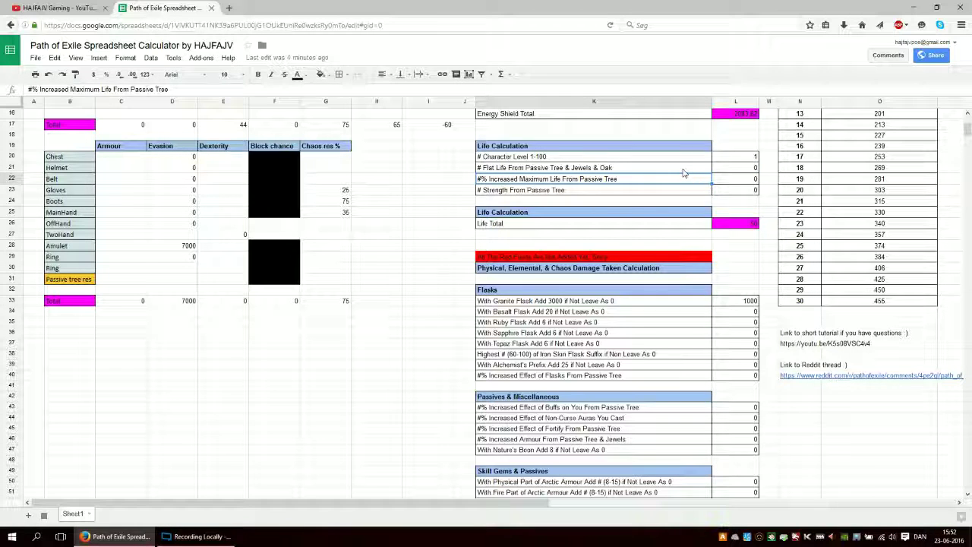
{"action": "left_click", "coordinate": [706, 168]}
{"action": "left_click", "coordinate": [717, 171]}
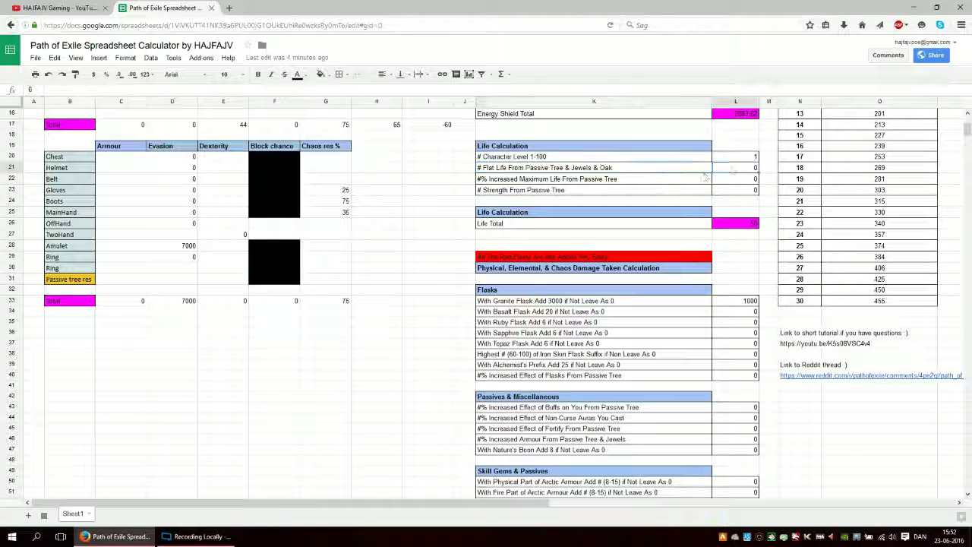
{"action": "left_click", "coordinate": [631, 173]}
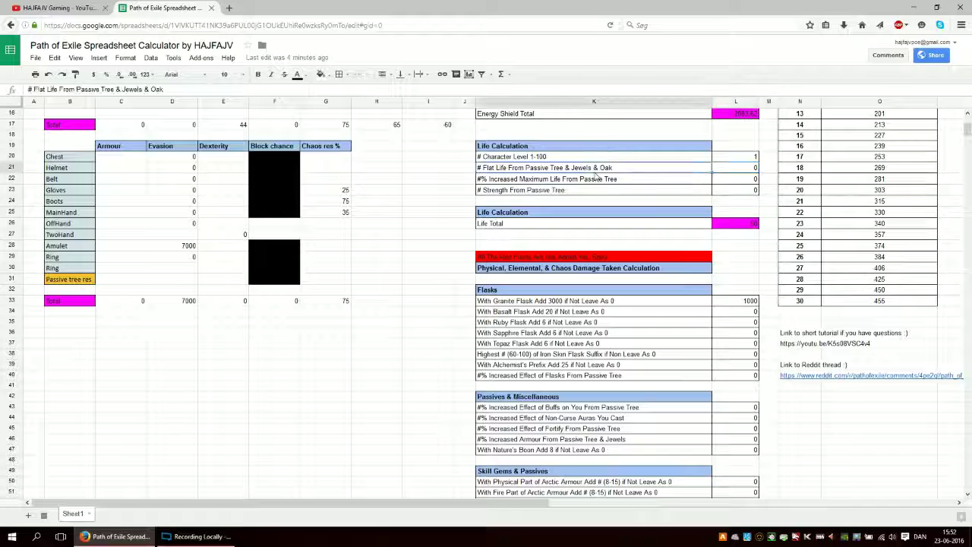
Step: Step through the increased maximum life and Strength from passive tree inputs to the damage taken heading
{"action": "left_click", "coordinate": [673, 181]}
{"action": "left_click", "coordinate": [668, 193]}
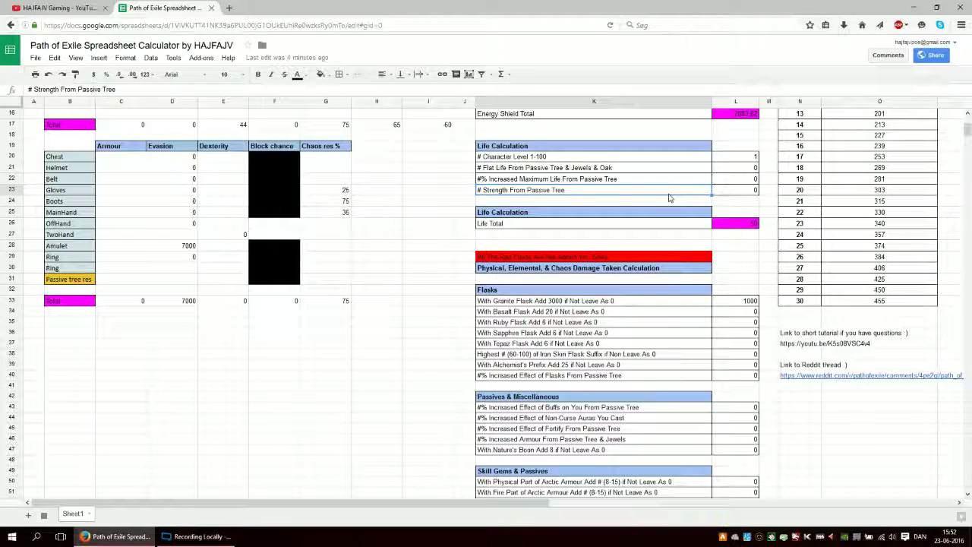
{"action": "left_click", "coordinate": [669, 198]}
{"action": "key", "text": "Down"}
{"action": "key", "text": "Down"}
{"action": "key", "text": "Down"}
{"action": "key", "text": "Down"}
{"action": "key", "text": "Down"}
{"action": "key", "text": "Down"}
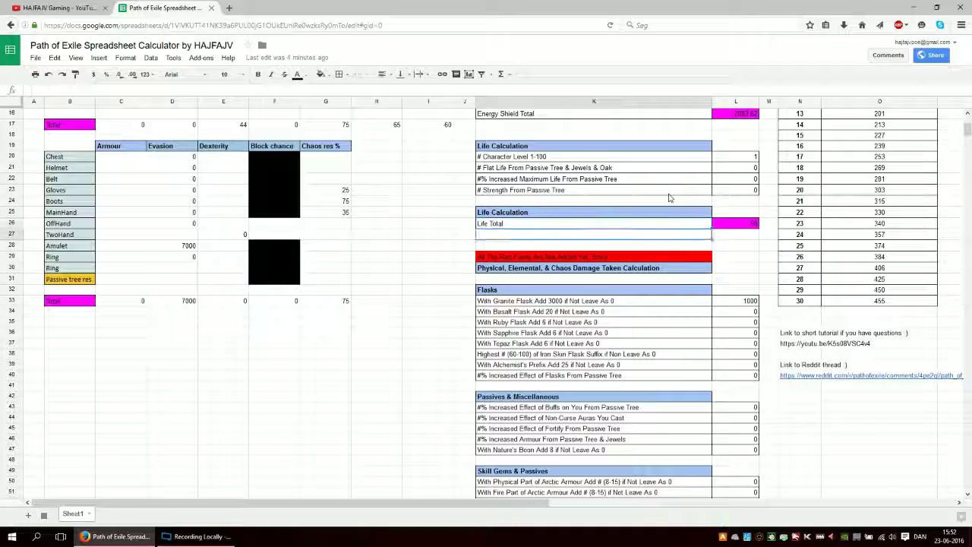
Step: Enter 3000 as the Granite Flask armour value
{"action": "key", "text": "Down"}
{"action": "key", "text": "Down"}
{"action": "key", "text": "Down"}
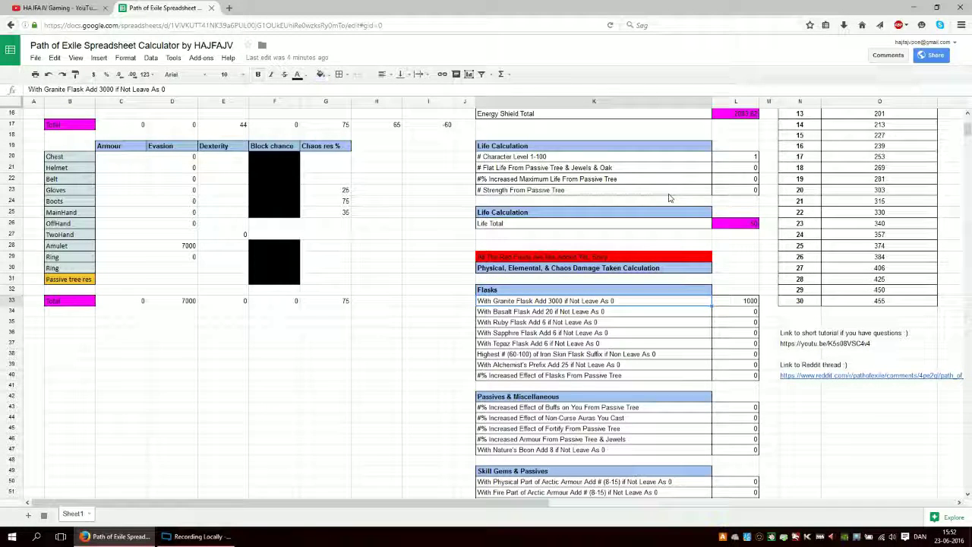
{"action": "key", "text": "Up"}
{"action": "key", "text": "Up"}
{"action": "key", "text": "Up"}
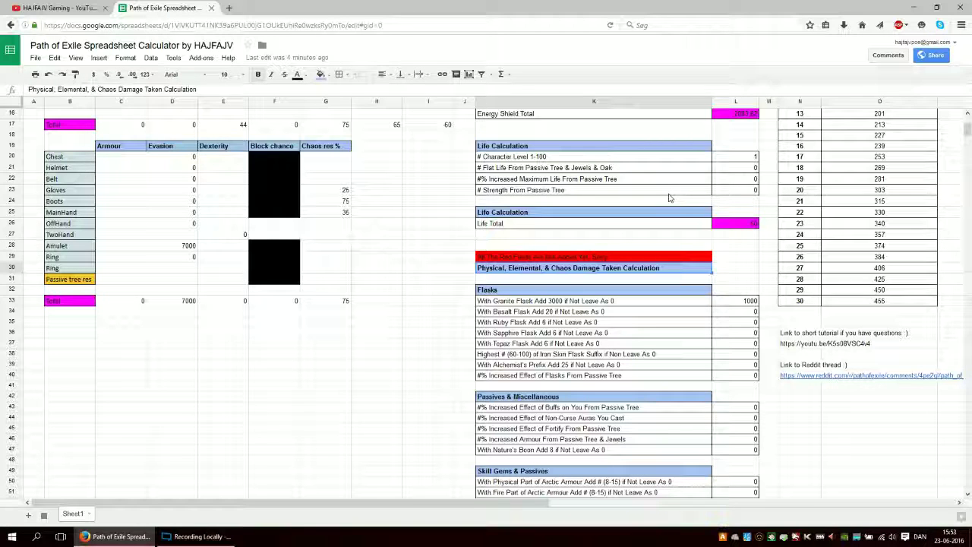
{"action": "key", "text": "Down"}
{"action": "key", "text": "Down"}
{"action": "key", "text": "Down"}
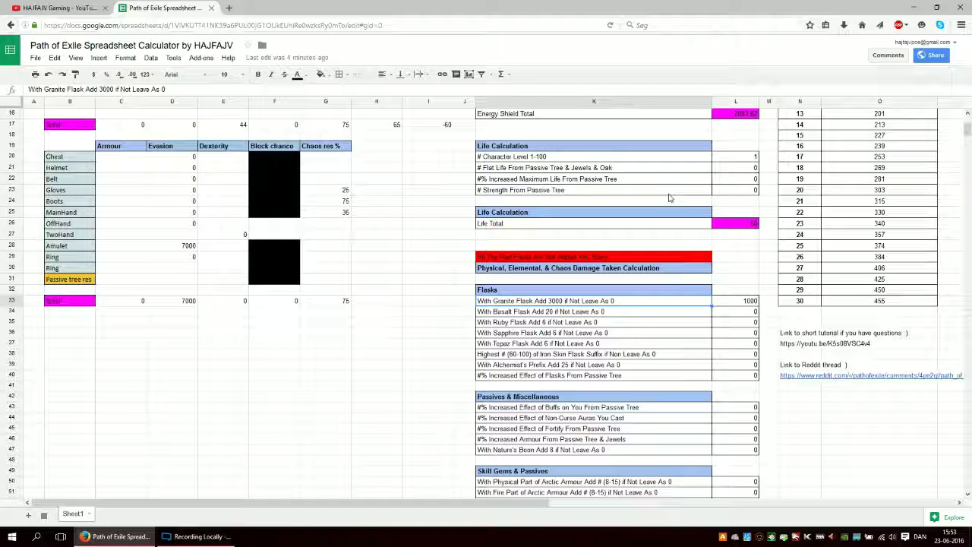
{"action": "key", "text": "Down"}
{"action": "key", "text": "Down"}
{"action": "key", "text": "Down"}
{"action": "key", "text": "Down"}
{"action": "key", "text": "Down"}
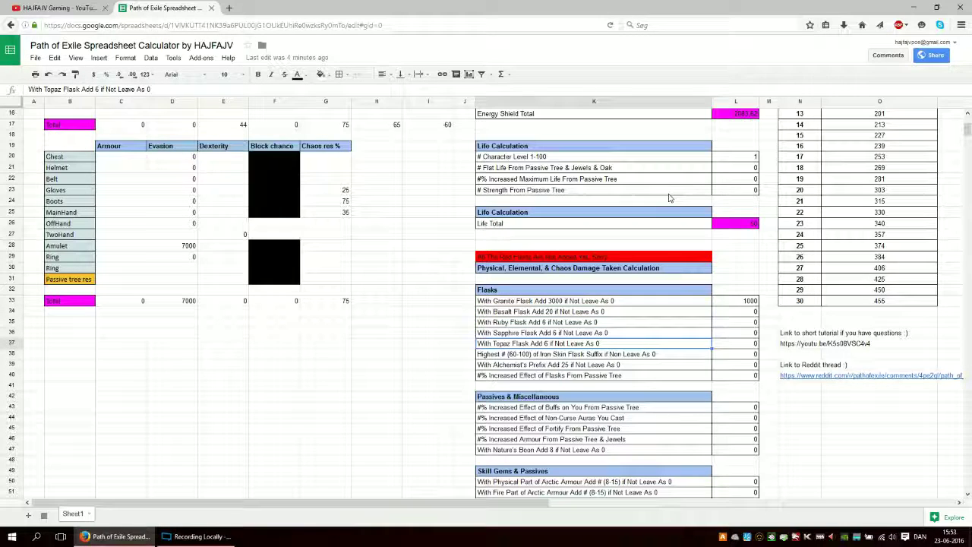
{"action": "key", "text": "Up"}
{"action": "key", "text": "Up"}
{"action": "key", "text": "Up"}
{"action": "key", "text": "Up"}
{"action": "key", "text": "Up"}
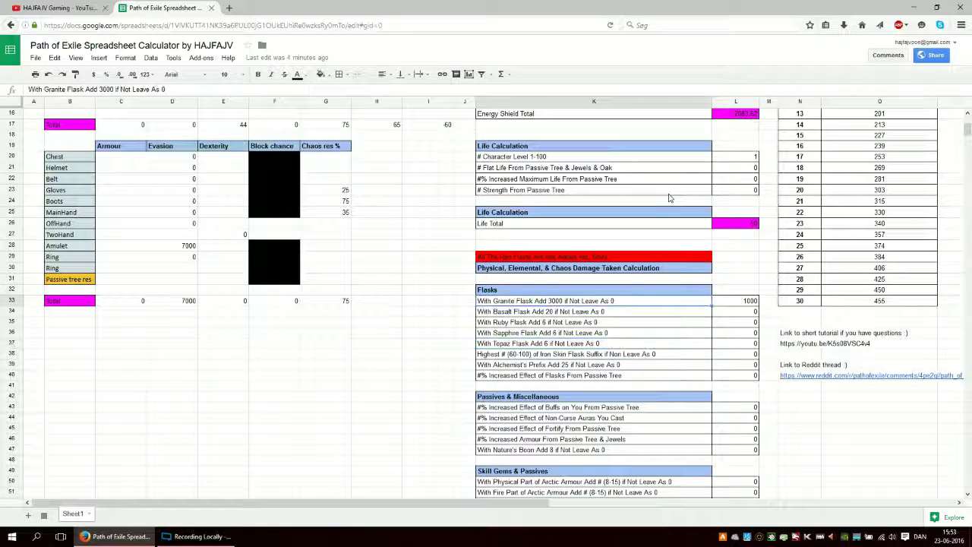
{"action": "key", "text": "Right"}
{"action": "type", "text": "3000"}
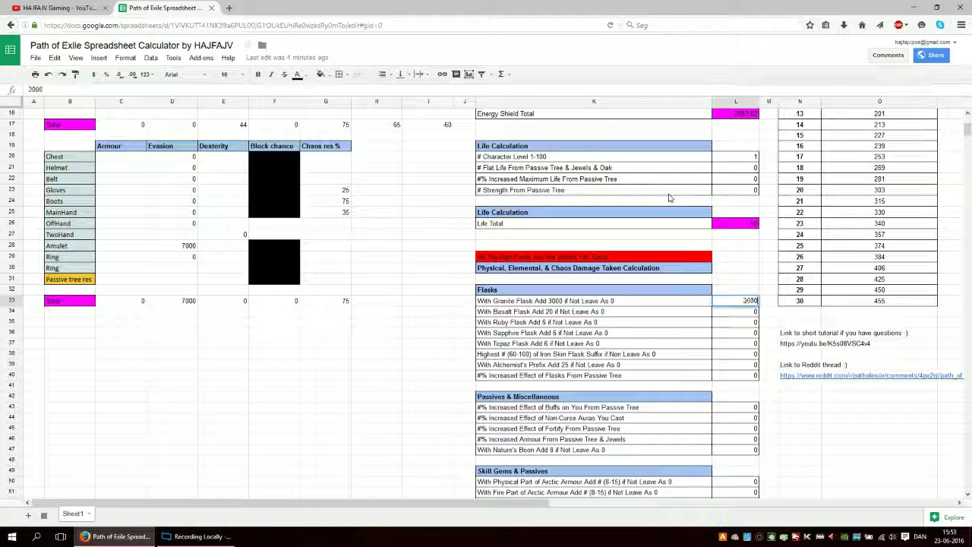
{"action": "key", "text": "Return"}
Step: Change the Granite Flask armour value to 1600
{"action": "key", "text": "Left"}
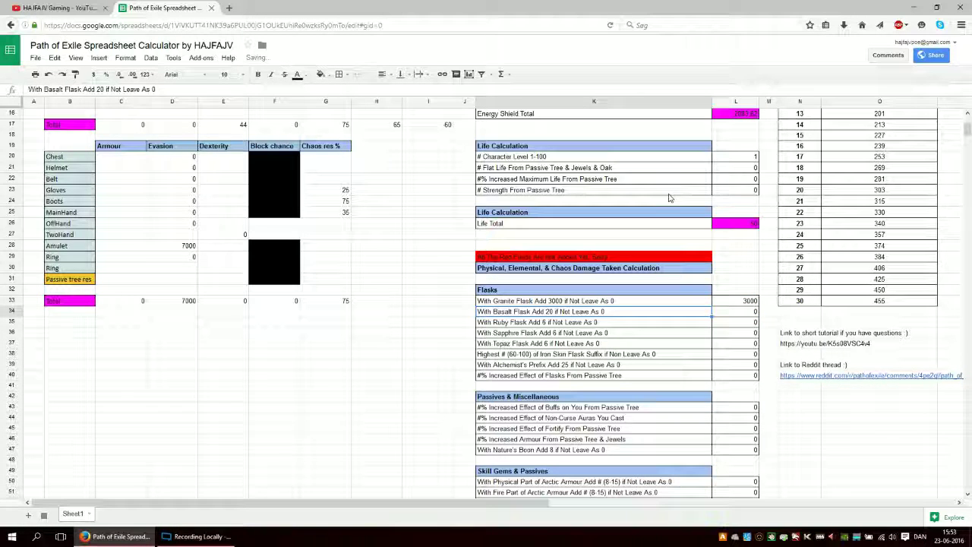
{"action": "key", "text": "Down"}
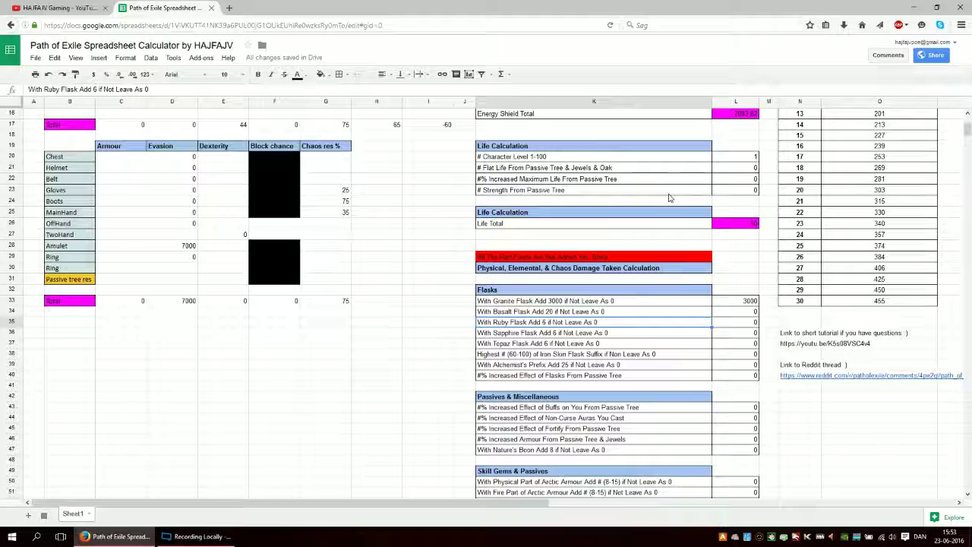
{"action": "key", "text": "Up"}
{"action": "key", "text": "Up"}
{"action": "key", "text": "Right"}
{"action": "type", "text": "1600"}
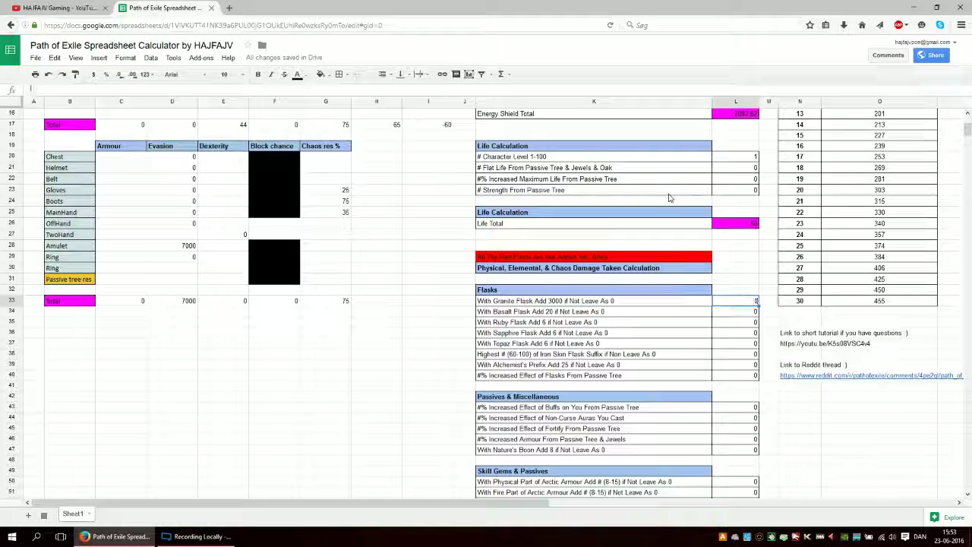
{"action": "key", "text": "Return"}
Step: Review the Ruby and Sapphire flask rows and the Fortify, Armour and Nature's Boon passives
{"action": "key", "text": "Down"}
{"action": "key", "text": "Left"}
{"action": "key", "text": "Down"}
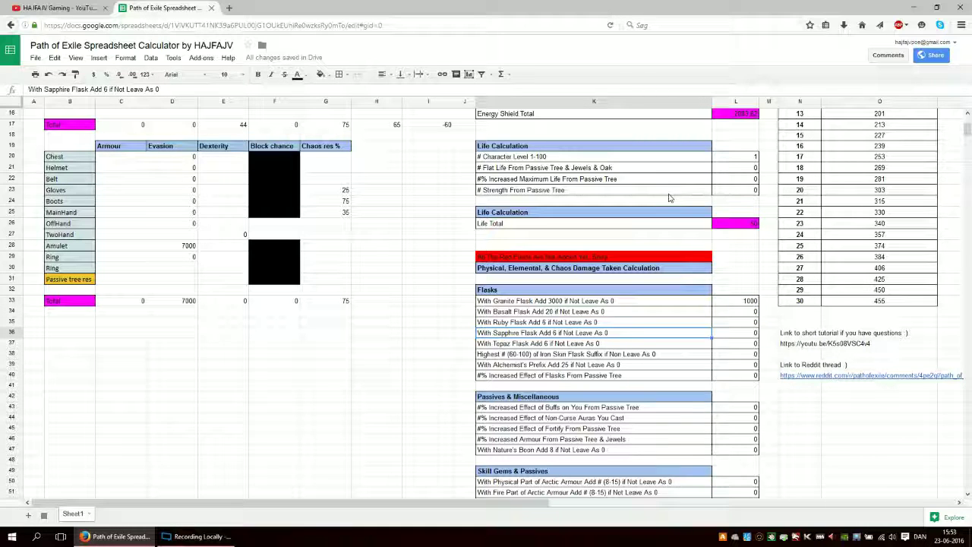
{"action": "key", "text": "Down"}
{"action": "key", "text": "Down"}
{"action": "key", "text": "Down"}
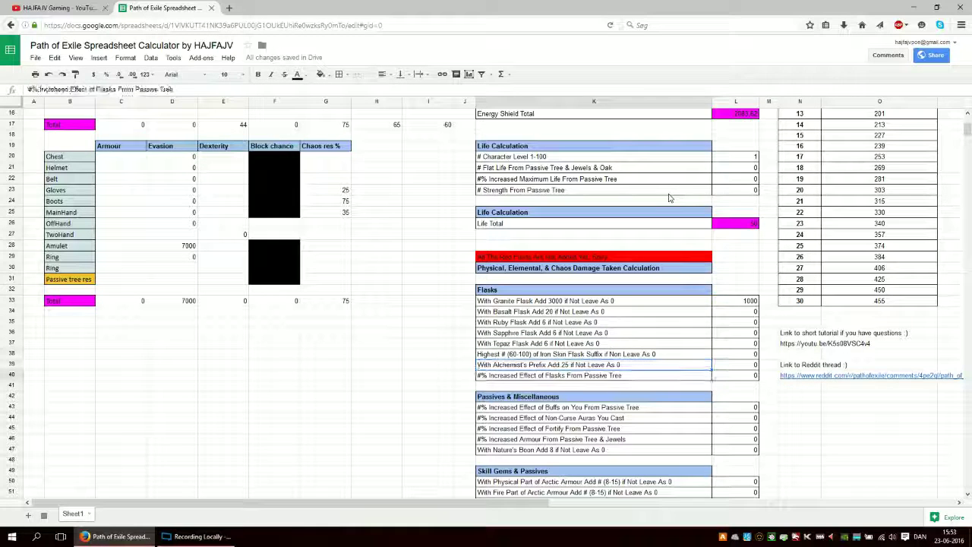
{"action": "key", "text": "Down"}
{"action": "key", "text": "Down"}
{"action": "key", "text": "Down"}
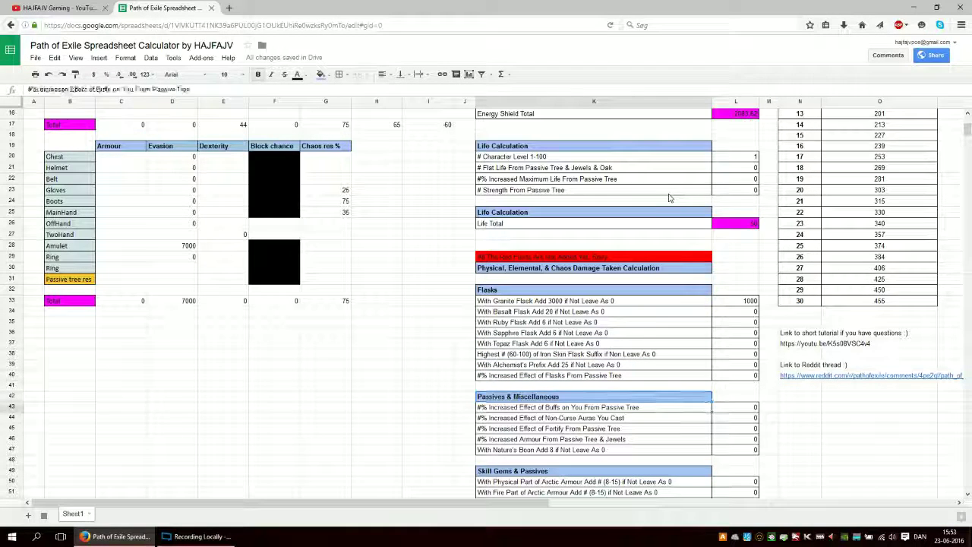
{"action": "key", "text": "Down"}
{"action": "key", "text": "Down"}
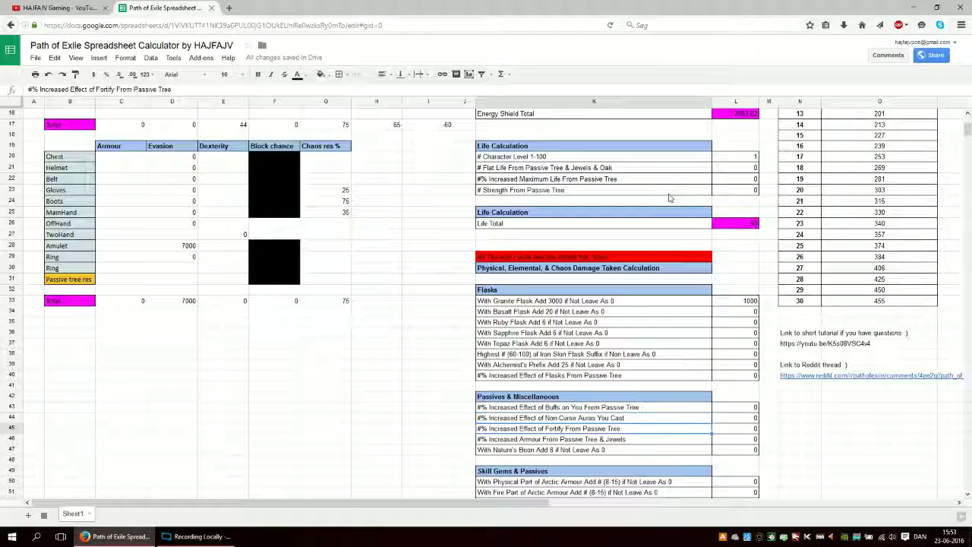
{"action": "key", "text": "Down"}
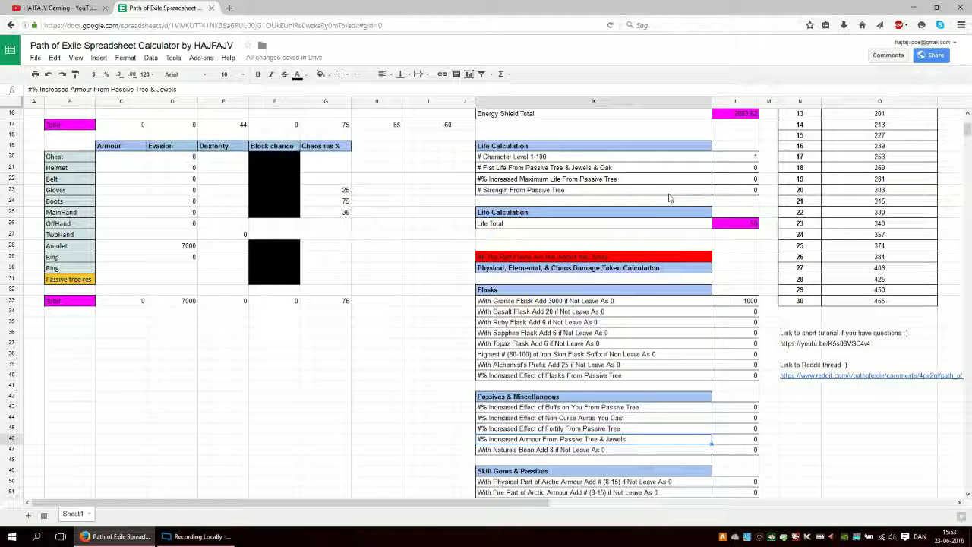
{"action": "key", "text": "Down"}
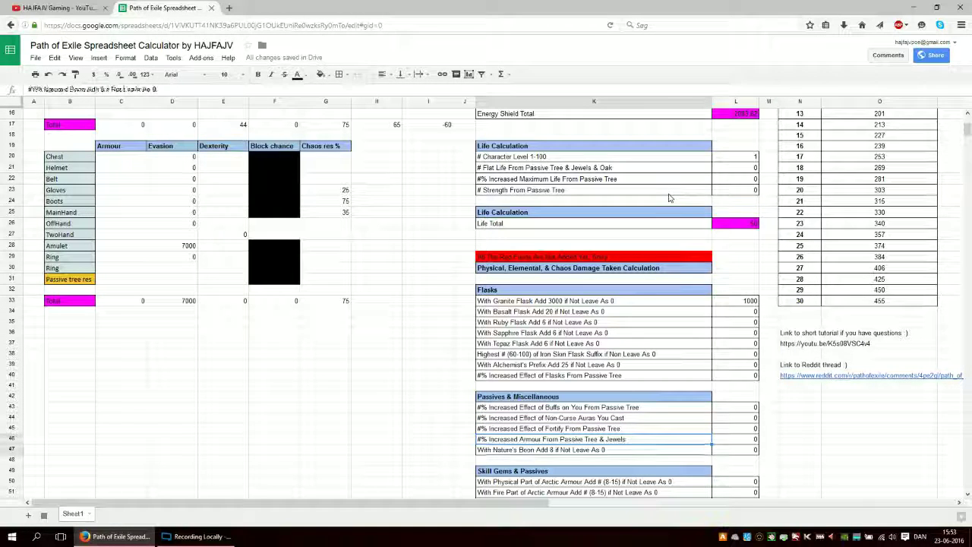
Step: Check the Acrobatics, Arctic Armour and Fortify rows, ending at Physical Damage Calculation
{"action": "key", "text": "Down"}
{"action": "key", "text": "Down"}
{"action": "key", "text": "Down"}
{"action": "key", "text": "Down"}
{"action": "key", "text": "Down"}
{"action": "key", "text": "Down"}
{"action": "key", "text": "Down"}
{"action": "key", "text": "Down"}
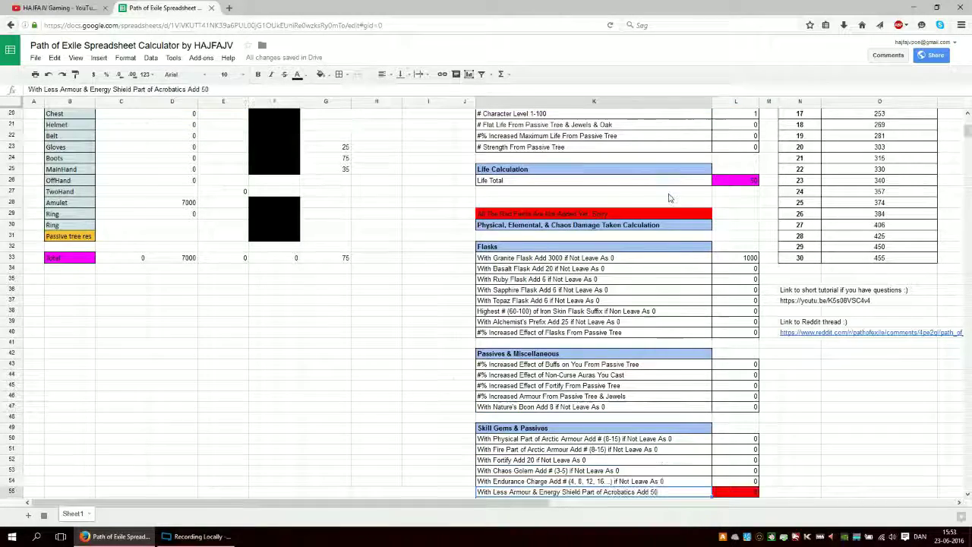
{"action": "key", "text": "Down"}
{"action": "key", "text": "Down"}
{"action": "key", "text": "Down"}
{"action": "key", "text": "Down"}
{"action": "key", "text": "Down"}
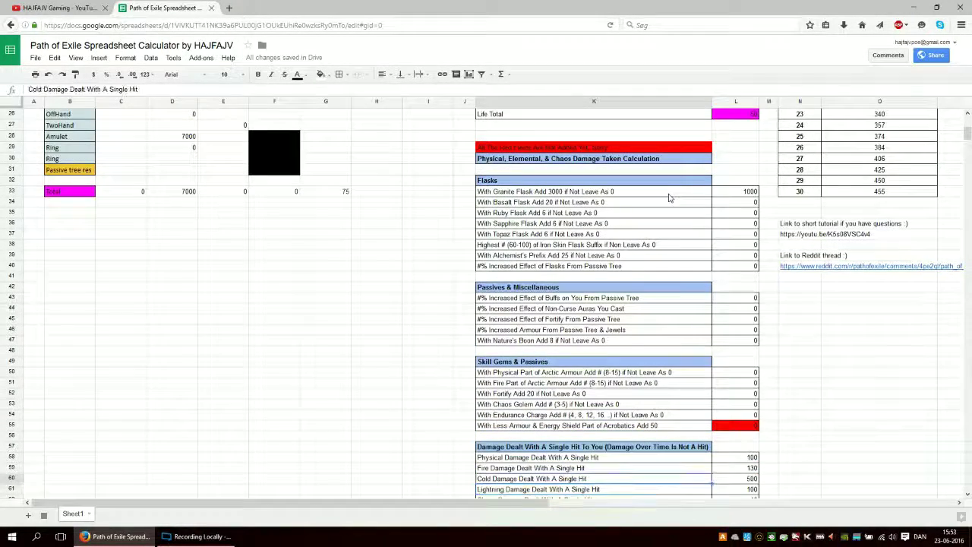
{"action": "key", "text": "Up"}
{"action": "key", "text": "Up"}
{"action": "key", "text": "Up"}
{"action": "key", "text": "Up"}
{"action": "key", "text": "Up"}
{"action": "key", "text": "Up"}
{"action": "key", "text": "Up"}
{"action": "key", "text": "Up"}
{"action": "key", "text": "Up"}
{"action": "key", "text": "Up"}
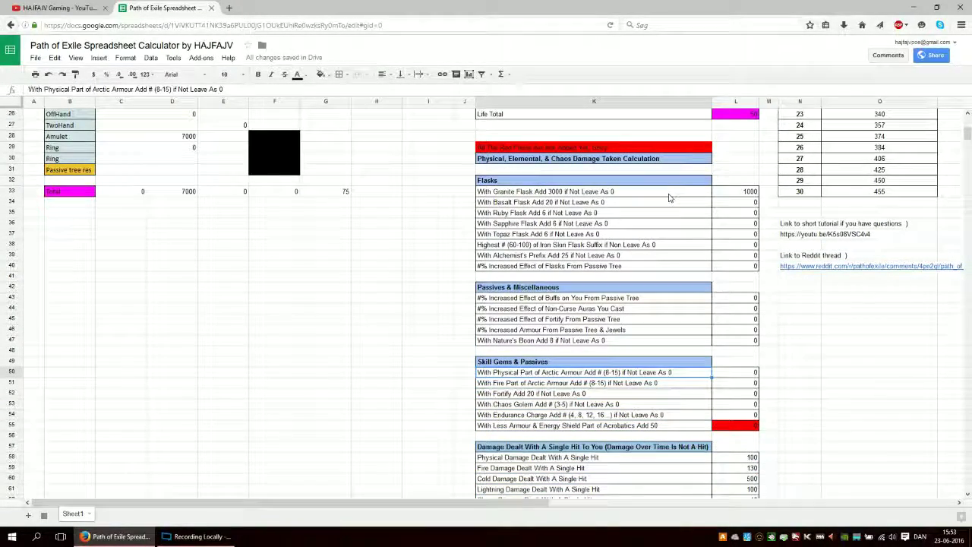
{"action": "key", "text": "Down"}
{"action": "key", "text": "Down"}
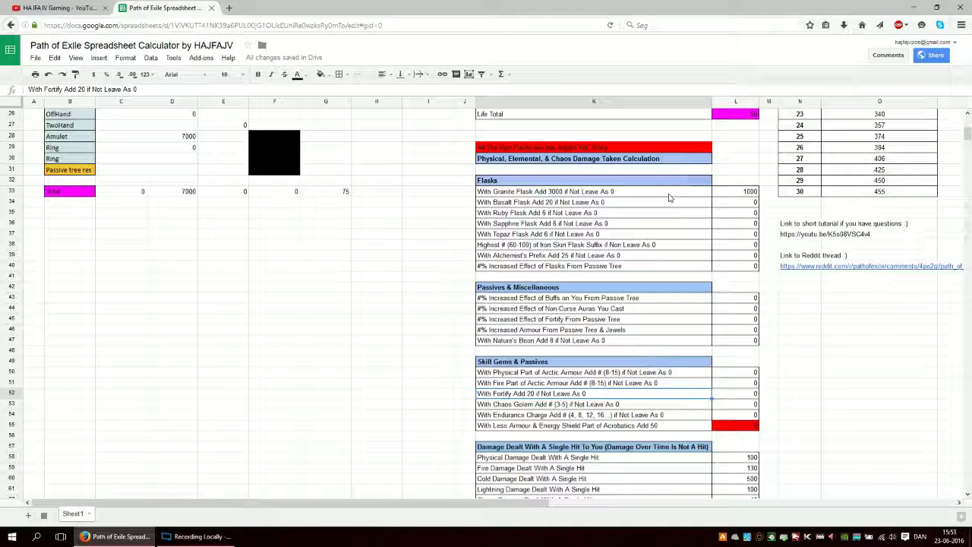
{"action": "key", "text": "Down"}
{"action": "key", "text": "Down"}
{"action": "key", "text": "Down"}
{"action": "key", "text": "Down"}
{"action": "key", "text": "Down"}
{"action": "key", "text": "Up"}
{"action": "key", "text": "Up"}
{"action": "key", "text": "Right"}
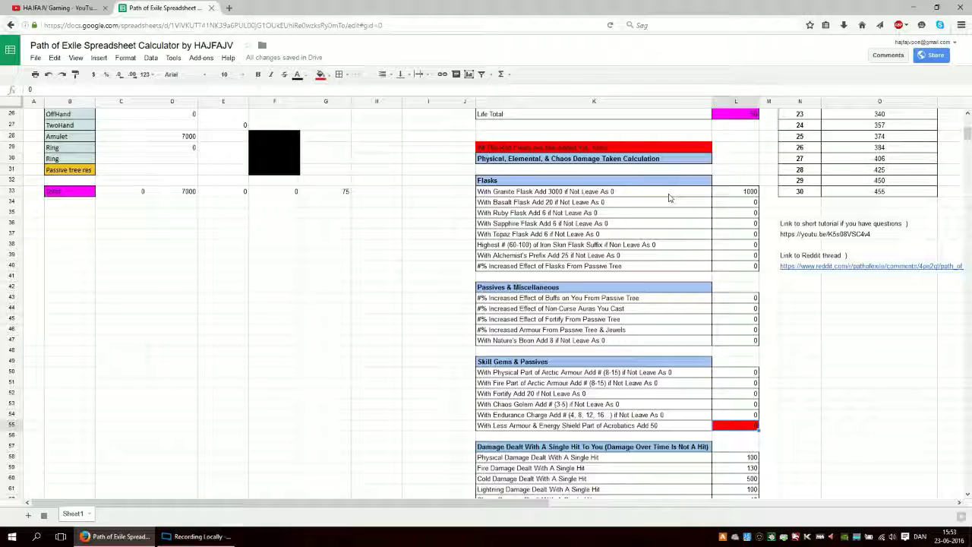
{"action": "key", "text": "Left"}
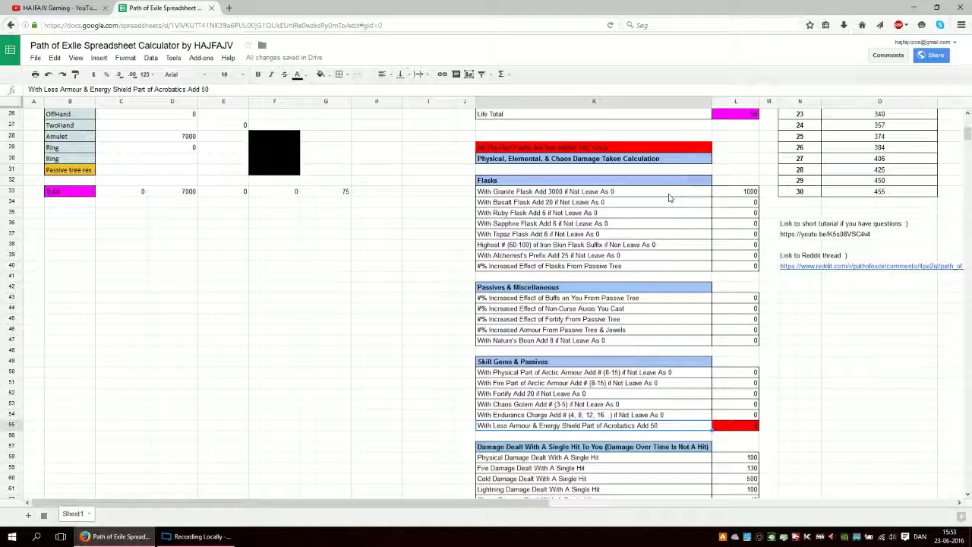
{"action": "key", "text": "Right"}
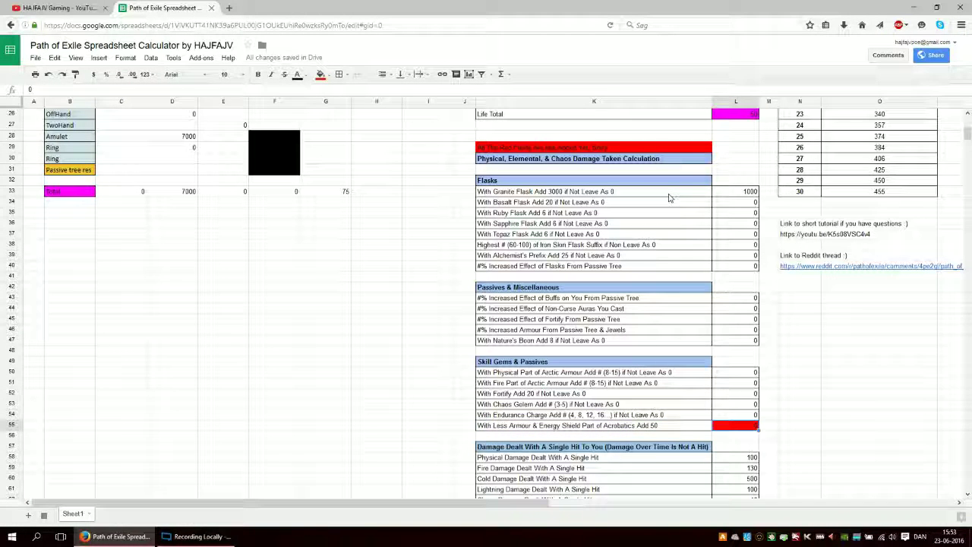
{"action": "key", "text": "Left"}
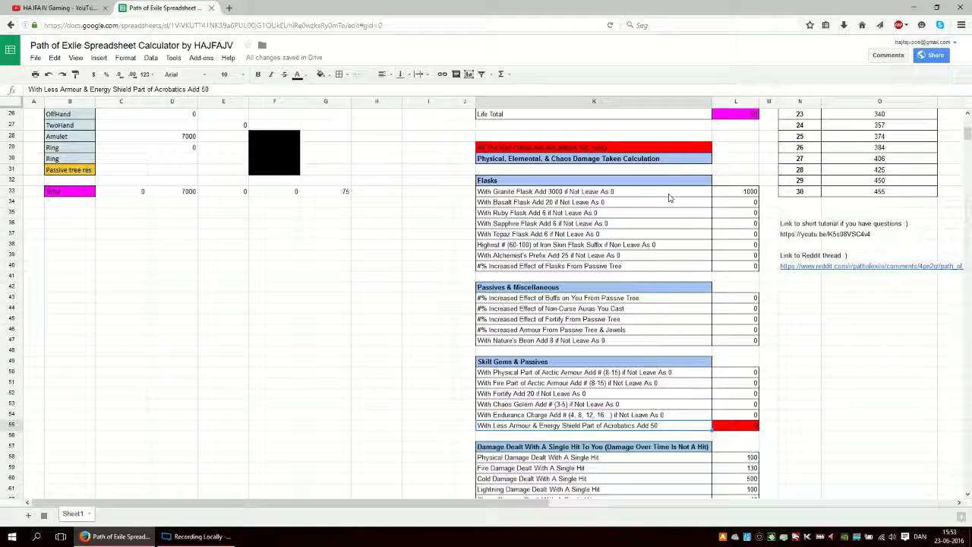
{"action": "key", "text": "Down"}
{"action": "key", "text": "Down"}
{"action": "key", "text": "Down"}
{"action": "key", "text": "Down"}
{"action": "key", "text": "Down"}
{"action": "key", "text": "Down"}
{"action": "key", "text": "Down"}
{"action": "key", "text": "Down"}
{"action": "key", "text": "Down"}
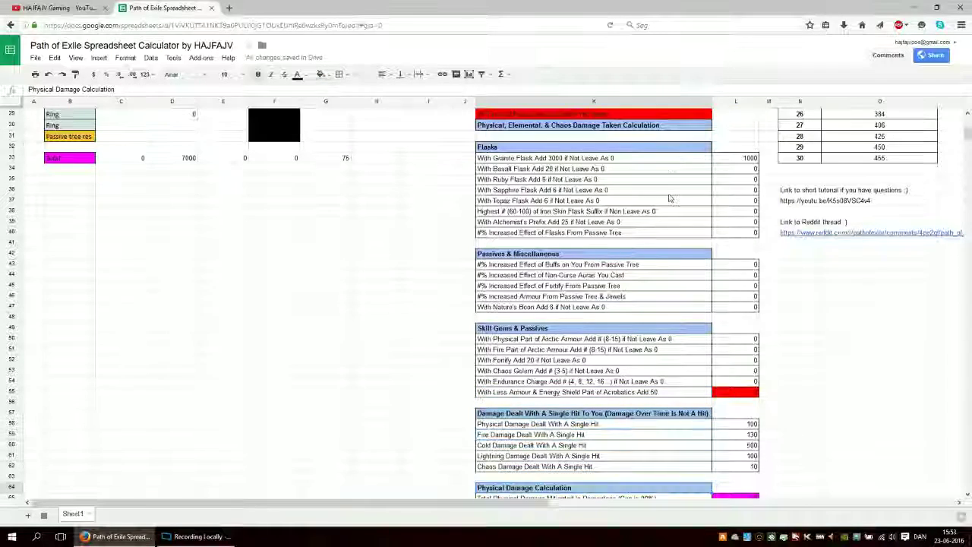
Step: Review the physical-to-chaos damage-dealt inputs and damage-taken results down to Chaos Damage Calculation
{"action": "key", "text": "Down"}
{"action": "key", "text": "Down"}
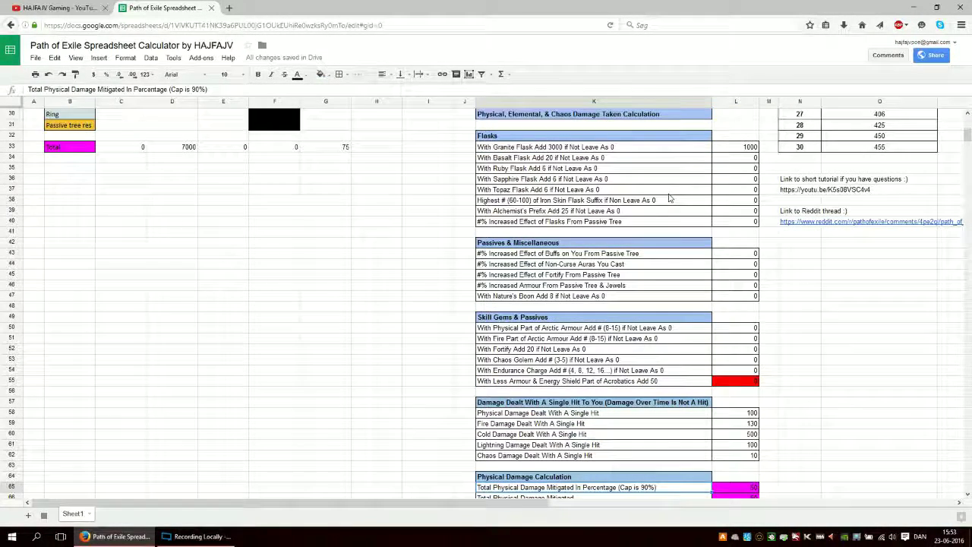
{"action": "key", "text": "Down"}
{"action": "key", "text": "Down"}
{"action": "key", "text": "Down"}
{"action": "key", "text": "Down"}
{"action": "key", "text": "Down"}
{"action": "key", "text": "Down"}
{"action": "key", "text": "Down"}
{"action": "key", "text": "Down"}
{"action": "key", "text": "Down"}
{"action": "key", "text": "Down"}
{"action": "key", "text": "Down"}
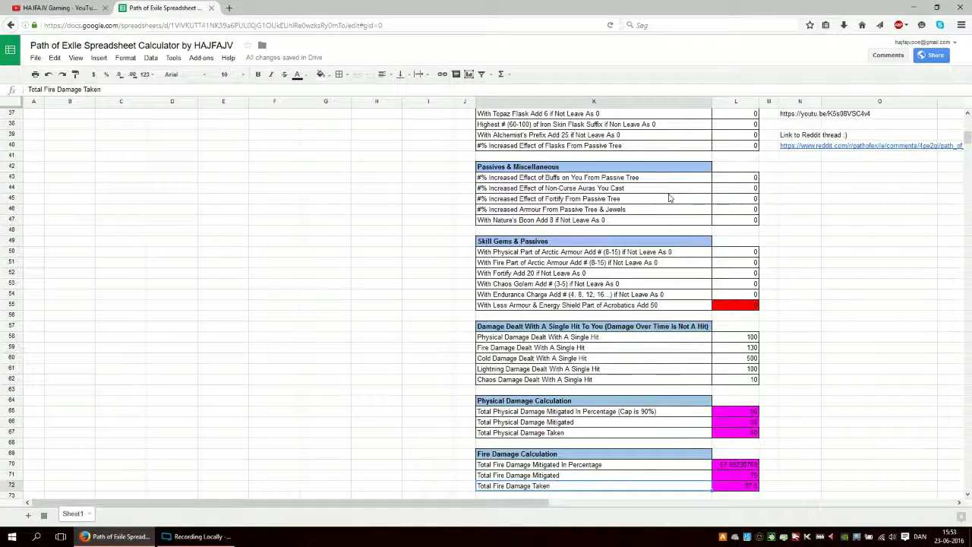
{"action": "key", "text": "Up"}
{"action": "key", "text": "Up"}
{"action": "key", "text": "Up"}
{"action": "key", "text": "Up"}
{"action": "key", "text": "Up"}
{"action": "key", "text": "Up"}
{"action": "key", "text": "Up"}
{"action": "key", "text": "Up"}
{"action": "key", "text": "Up"}
{"action": "key", "text": "Up"}
{"action": "key", "text": "Up"}
{"action": "key", "text": "Up"}
{"action": "key", "text": "Up"}
{"action": "key", "text": "Up"}
{"action": "key", "text": "Up"}
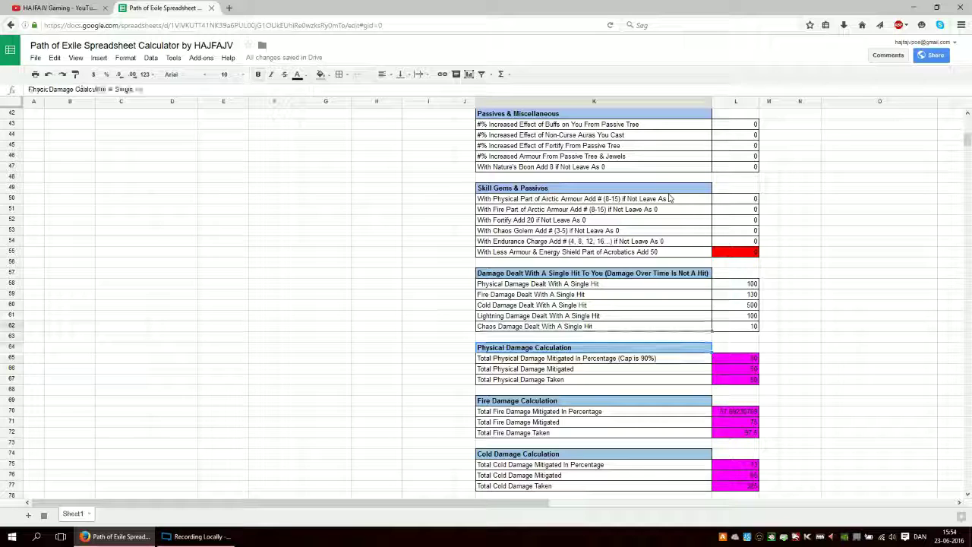
{"action": "key", "text": "Up"}
{"action": "key", "text": "Up"}
{"action": "key", "text": "Up"}
{"action": "key", "text": "Up"}
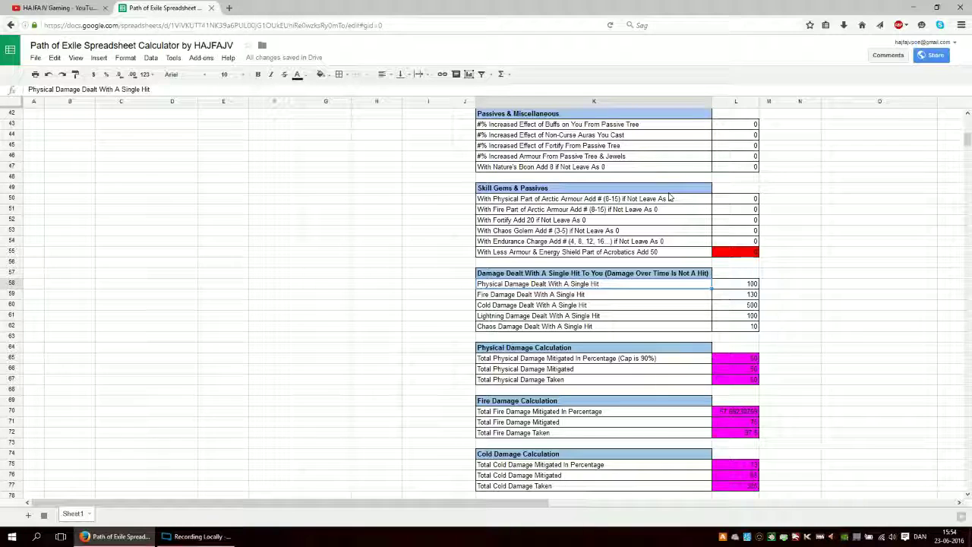
{"action": "key", "text": "Down"}
{"action": "key", "text": "Down"}
{"action": "key", "text": "Down"}
{"action": "key", "text": "Down"}
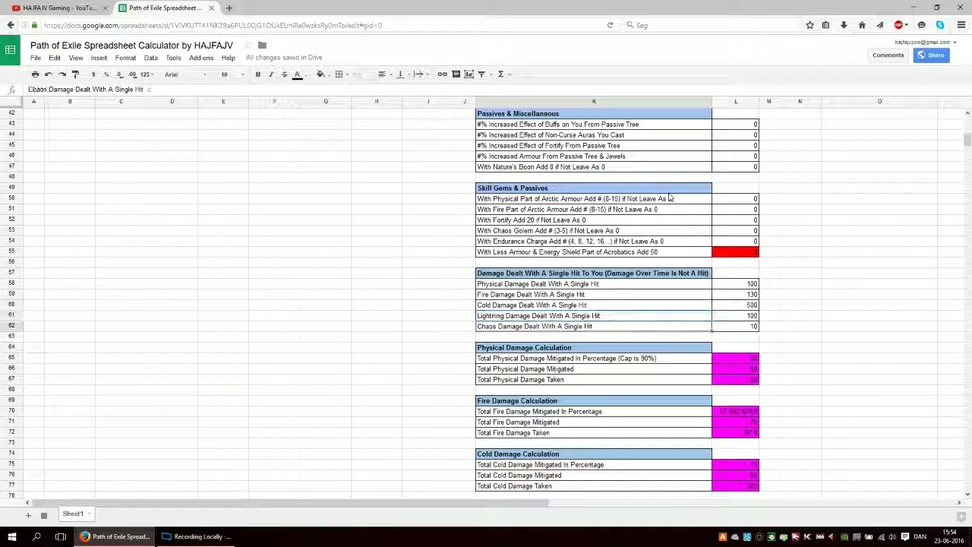
{"action": "key", "text": "Up"}
{"action": "key", "text": "Up"}
{"action": "key", "text": "Up"}
{"action": "key", "text": "Up"}
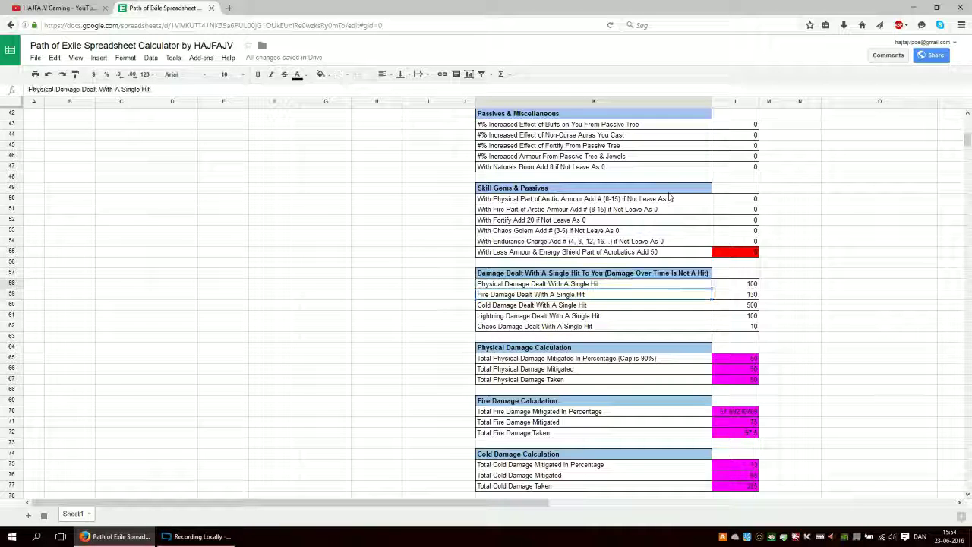
{"action": "key", "text": "Down"}
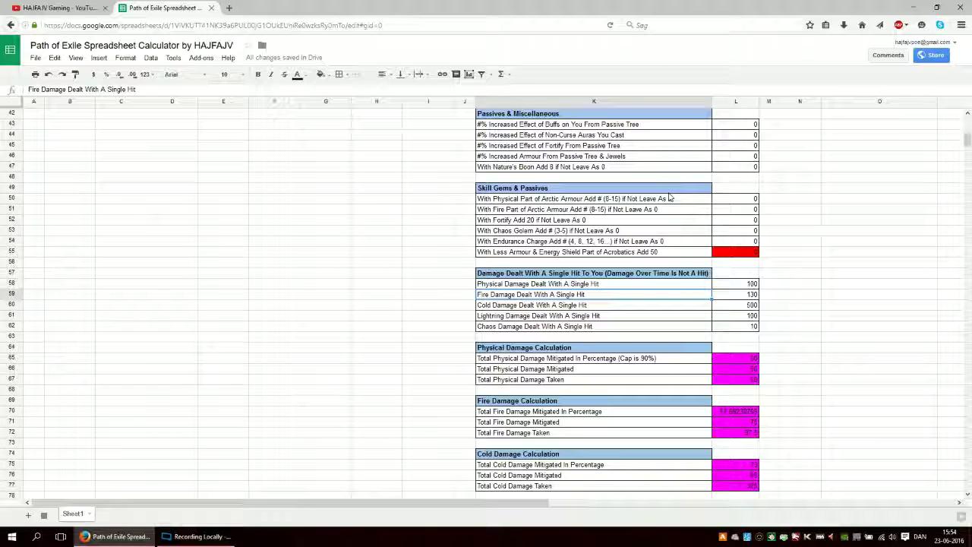
{"action": "key", "text": "Down"}
{"action": "key", "text": "Down"}
{"action": "key", "text": "Down"}
{"action": "key", "text": "Down"}
{"action": "key", "text": "Down"}
{"action": "key", "text": "Down"}
{"action": "key", "text": "Down"}
{"action": "key", "text": "Down"}
{"action": "key", "text": "Down"}
{"action": "key", "text": "Down"}
{"action": "key", "text": "Down"}
{"action": "key", "text": "Down"}
{"action": "key", "text": "Down"}
{"action": "key", "text": "Down"}
{"action": "key", "text": "Down"}
{"action": "key", "text": "Down"}
{"action": "key", "text": "Down"}
{"action": "key", "text": "Down"}
{"action": "key", "text": "Down"}
{"action": "key", "text": "Down"}
{"action": "key", "text": "Down"}
{"action": "key", "text": "Down"}
{"action": "key", "text": "Down"}
{"action": "key", "text": "Down"}
{"action": "key", "text": "Down"}
{"action": "key", "text": "Down"}
{"action": "key", "text": "Down"}
{"action": "key", "text": "Down"}
{"action": "key", "text": "Down"}
{"action": "key", "text": "Down"}
{"action": "key", "text": "Down"}
{"action": "key", "text": "Down"}
{"action": "key", "text": "Down"}
{"action": "key", "text": "Down"}
{"action": "key", "text": "Down"}
{"action": "key", "text": "Down"}
{"action": "key", "text": "Down"}
{"action": "key", "text": "Down"}
{"action": "key", "text": "Down"}
{"action": "key", "text": "Down"}
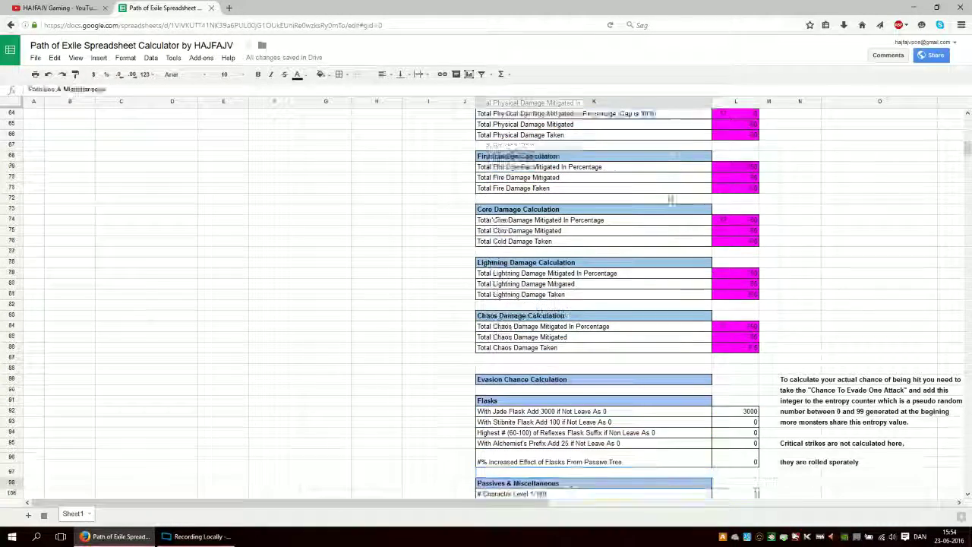
{"action": "key", "text": "Up"}
{"action": "key", "text": "Up"}
{"action": "key", "text": "Up"}
{"action": "key", "text": "Up"}
{"action": "key", "text": "Up"}
{"action": "key", "text": "Up"}
{"action": "key", "text": "Up"}
{"action": "key", "text": "Up"}
{"action": "key", "text": "Up"}
{"action": "key", "text": "Up"}
{"action": "key", "text": "Up"}
{"action": "key", "text": "Up"}
{"action": "key", "text": "Up"}
{"action": "key", "text": "Up"}
{"action": "key", "text": "Up"}
{"action": "key", "text": "Up"}
{"action": "key", "text": "Up"}
{"action": "key", "text": "Up"}
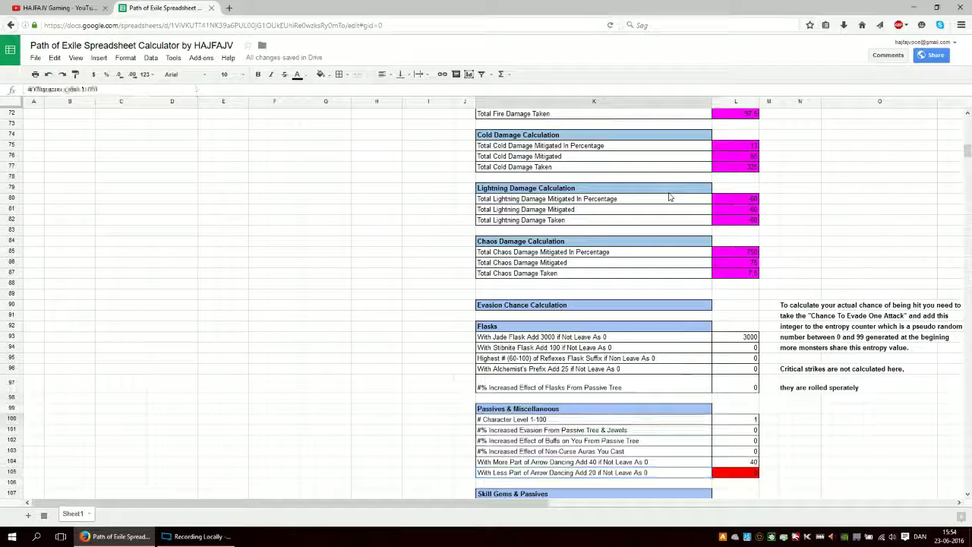
{"action": "key", "text": "Down"}
{"action": "key", "text": "Down"}
{"action": "key", "text": "Down"}
{"action": "key", "text": "Down"}
{"action": "key", "text": "Down"}
{"action": "key", "text": "Down"}
{"action": "key", "text": "Down"}
{"action": "key", "text": "Down"}
{"action": "key", "text": "Down"}
{"action": "key", "text": "Down"}
{"action": "key", "text": "Down"}
{"action": "key", "text": "Down"}
{"action": "key", "text": "Down"}
{"action": "key", "text": "Down"}
{"action": "key", "text": "Down"}
{"action": "key", "text": "Down"}
{"action": "key", "text": "Down"}
{"action": "key", "text": "Down"}
{"action": "key", "text": "Down"}
{"action": "key", "text": "Down"}
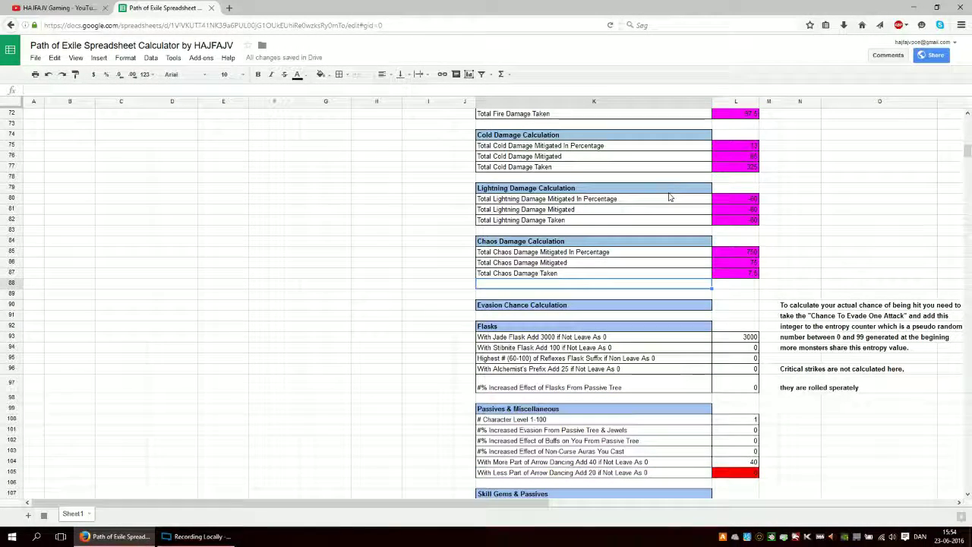
{"action": "key", "text": "Down"}
{"action": "key", "text": "Down"}
{"action": "key", "text": "Down"}
{"action": "key", "text": "Down"}
{"action": "key", "text": "Down"}
{"action": "key", "text": "Down"}
{"action": "key", "text": "Down"}
{"action": "key", "text": "Down"}
{"action": "key", "text": "Down"}
{"action": "key", "text": "Down"}
{"action": "key", "text": "Down"}
{"action": "key", "text": "Down"}
{"action": "key", "text": "Down"}
{"action": "key", "text": "Down"}
{"action": "key", "text": "Down"}
{"action": "key", "text": "Down"}
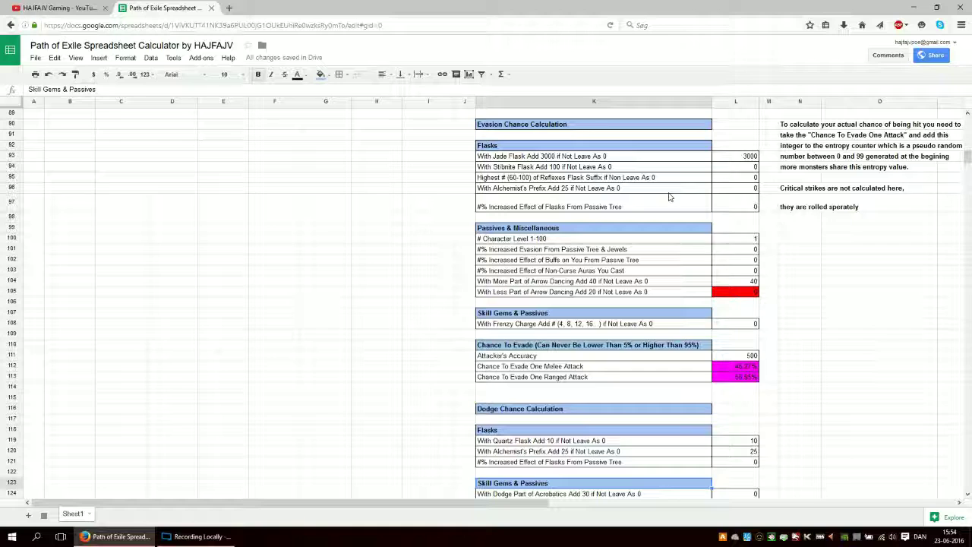
{"action": "key", "text": "Up"}
{"action": "key", "text": "Up"}
{"action": "key", "text": "Up"}
{"action": "key", "text": "Up"}
{"action": "key", "text": "Up"}
{"action": "key", "text": "Up"}
{"action": "key", "text": "Up"}
{"action": "key", "text": "Up"}
{"action": "key", "text": "Up"}
{"action": "key", "text": "Up"}
{"action": "key", "text": "Up"}
{"action": "key", "text": "Up"}
{"action": "key", "text": "Up"}
{"action": "key", "text": "Up"}
{"action": "key", "text": "Up"}
{"action": "key", "text": "Up"}
{"action": "key", "text": "Up"}
{"action": "key", "text": "Up"}
{"action": "key", "text": "Up"}
{"action": "key", "text": "Up"}
{"action": "key", "text": "Up"}
{"action": "key", "text": "Up"}
{"action": "key", "text": "Up"}
{"action": "key", "text": "Up"}
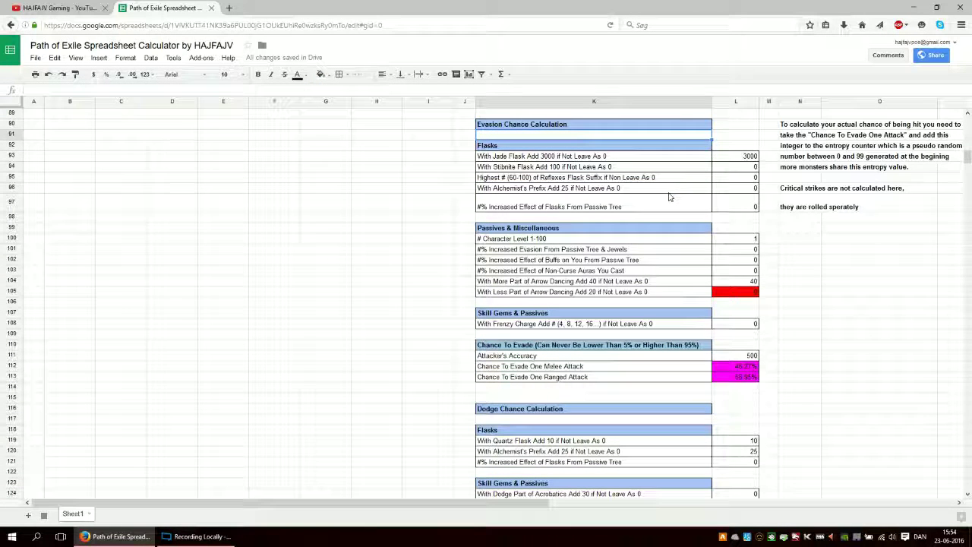
{"action": "key", "text": "Down"}
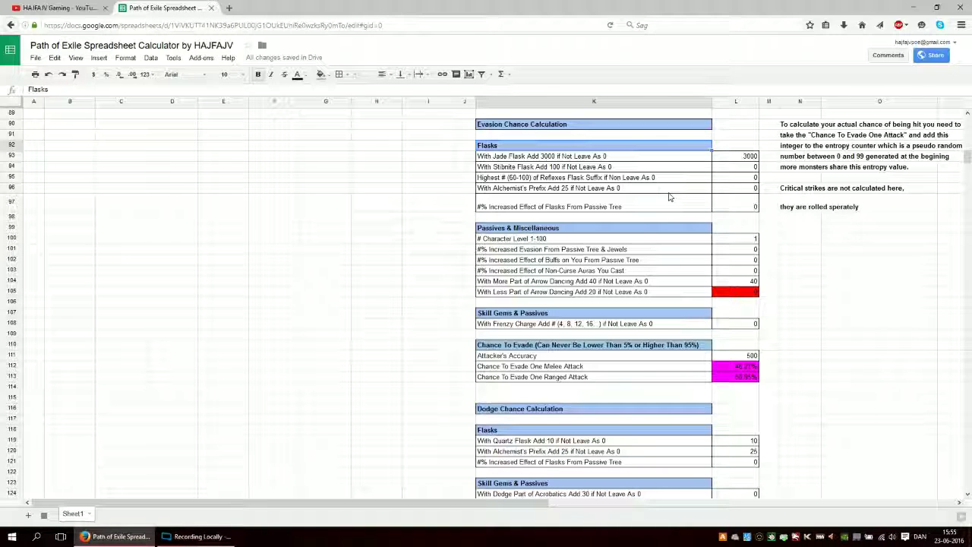
{"action": "key", "text": "Down"}
{"action": "key", "text": "Down"}
{"action": "key", "text": "Down"}
{"action": "key", "text": "Down"}
{"action": "key", "text": "Down"}
{"action": "key", "text": "Down"}
{"action": "key", "text": "Down"}
{"action": "key", "text": "Down"}
{"action": "key", "text": "Down"}
{"action": "key", "text": "Down"}
{"action": "key", "text": "Down"}
{"action": "key", "text": "Down"}
{"action": "key", "text": "Down"}
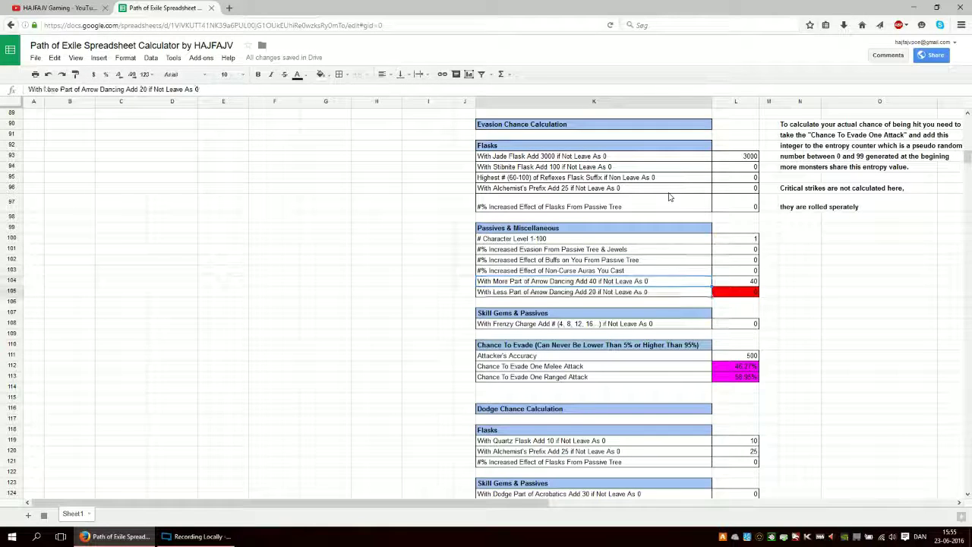
{"action": "key", "text": "Down"}
{"action": "key", "text": "Down"}
{"action": "key", "text": "Down"}
{"action": "key", "text": "Down"}
{"action": "key", "text": "Down"}
{"action": "key", "text": "Down"}
{"action": "key", "text": "Down"}
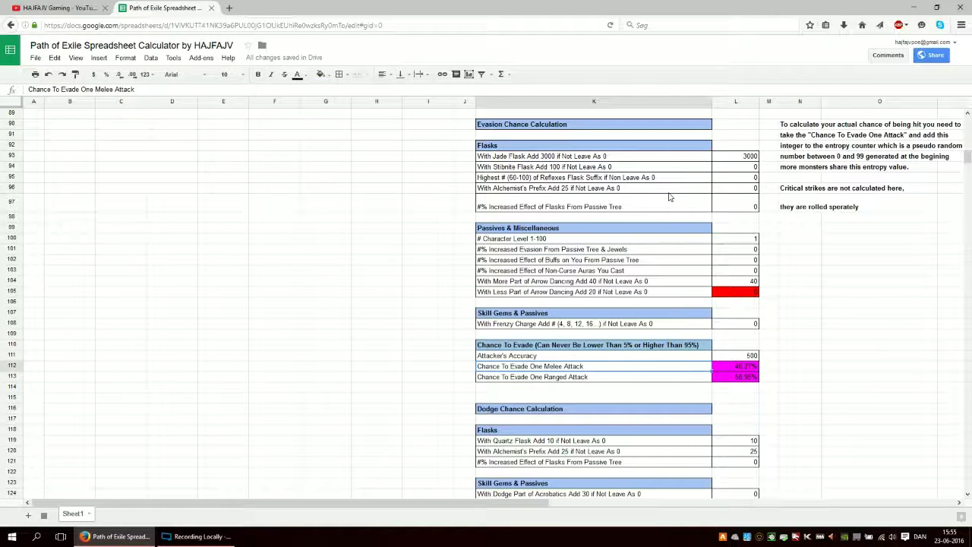
{"action": "key", "text": "Down"}
{"action": "key", "text": "Down"}
{"action": "key", "text": "Down"}
{"action": "key", "text": "Down"}
{"action": "key", "text": "Down"}
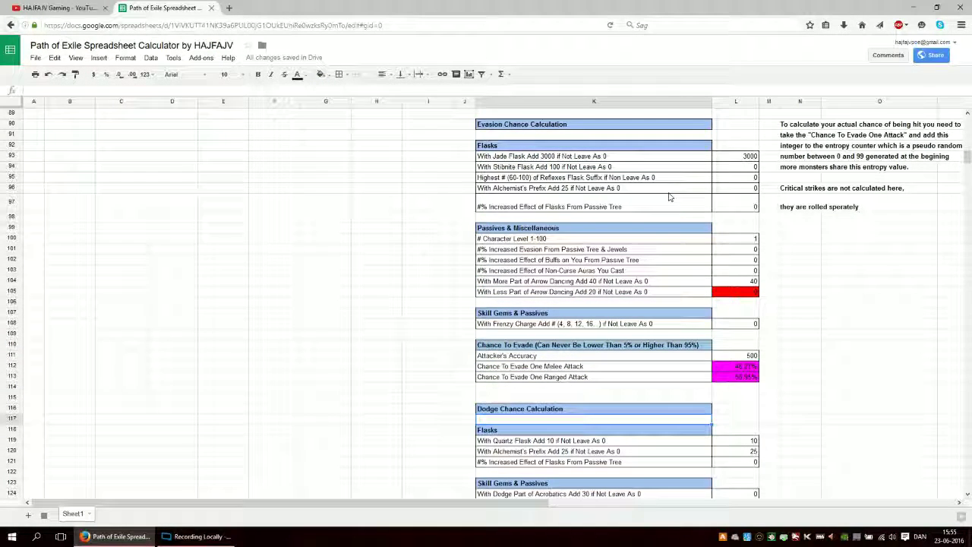
{"action": "key", "text": "Up"}
{"action": "key", "text": "Up"}
{"action": "key", "text": "Up"}
{"action": "key", "text": "Down"}
{"action": "key", "text": "Down"}
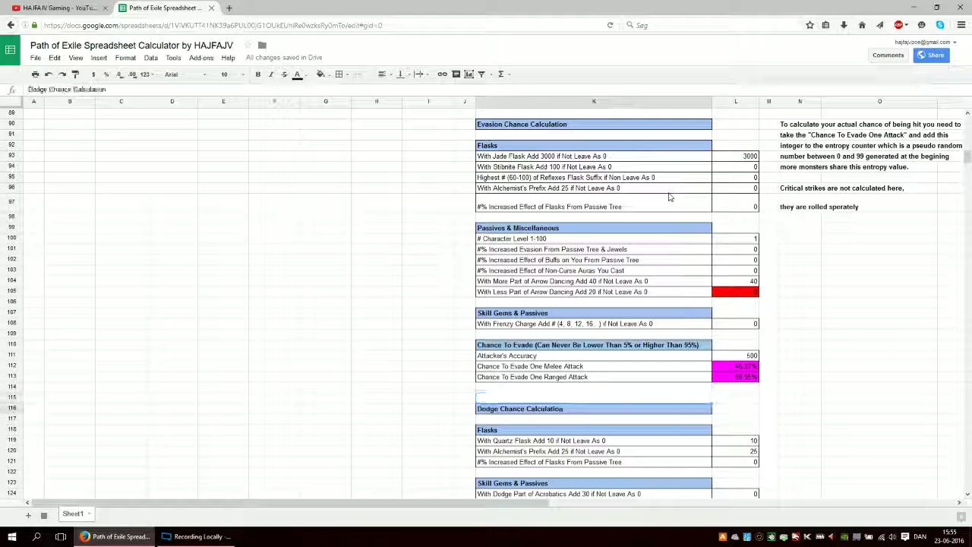
{"action": "key", "text": "Down"}
{"action": "key", "text": "Down"}
{"action": "key", "text": "Down"}
{"action": "key", "text": "Up"}
{"action": "key", "text": "Up"}
{"action": "key", "text": "Up"}
{"action": "key", "text": "Up"}
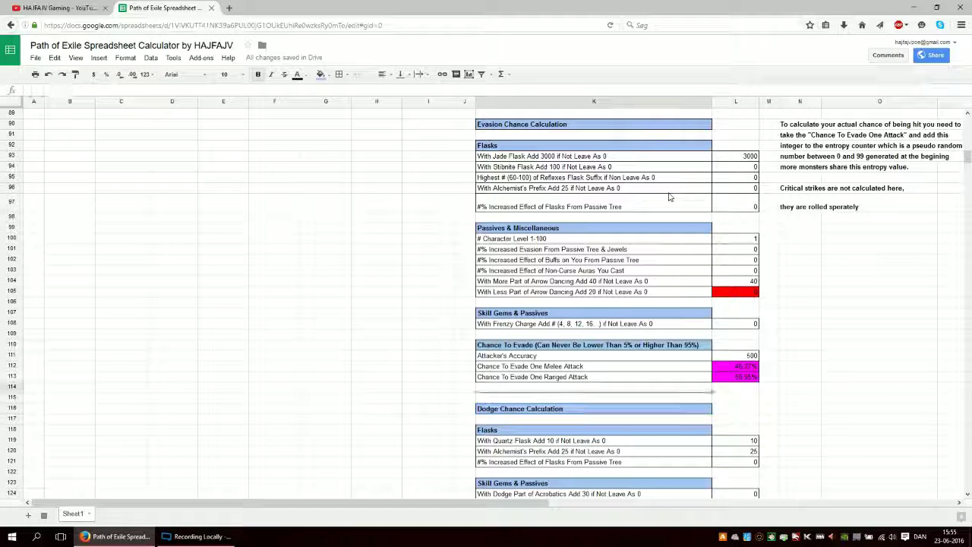
{"action": "left_click", "coordinate": [668, 196]}
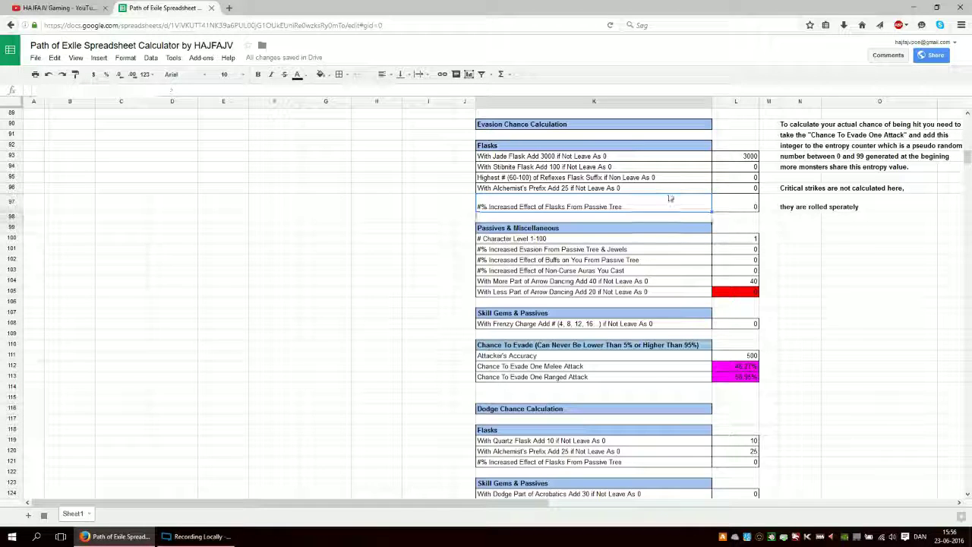
{"action": "key", "text": "Down"}
{"action": "key", "text": "Down"}
{"action": "key", "text": "Down"}
{"action": "key", "text": "Down"}
{"action": "key", "text": "Down"}
{"action": "key", "text": "Down"}
{"action": "key", "text": "Down"}
{"action": "key", "text": "Down"}
{"action": "key", "text": "Down"}
{"action": "key", "text": "Down"}
{"action": "key", "text": "Down"}
{"action": "key", "text": "Down"}
{"action": "key", "text": "Down"}
{"action": "key", "text": "Down"}
{"action": "key", "text": "Down"}
{"action": "key", "text": "Down"}
{"action": "key", "text": "Down"}
{"action": "key", "text": "Down"}
{"action": "key", "text": "Down"}
{"action": "key", "text": "Down"}
{"action": "key", "text": "Down"}
{"action": "key", "text": "Down"}
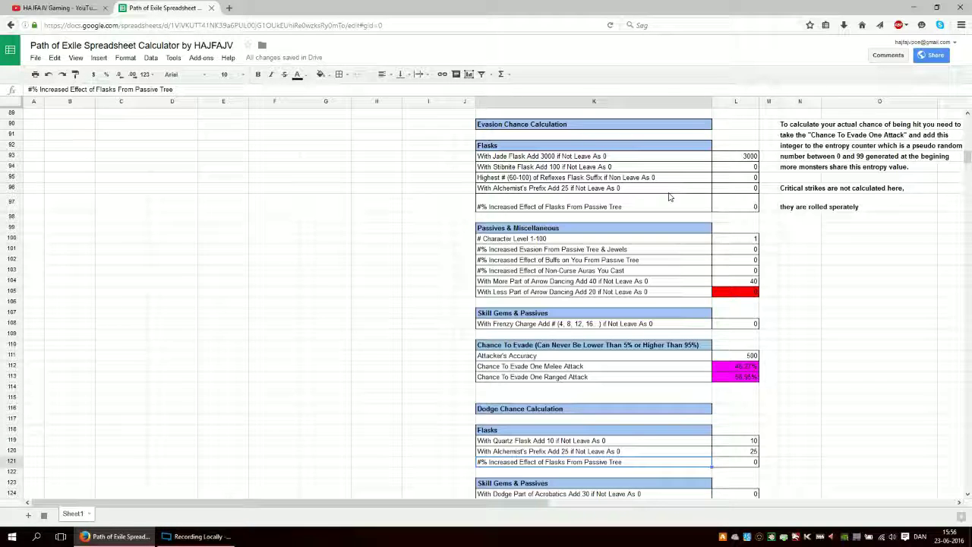
{"action": "key", "text": "Down"}
{"action": "key", "text": "Down"}
{"action": "key", "text": "Down"}
{"action": "key", "text": "Down"}
{"action": "key", "text": "Down"}
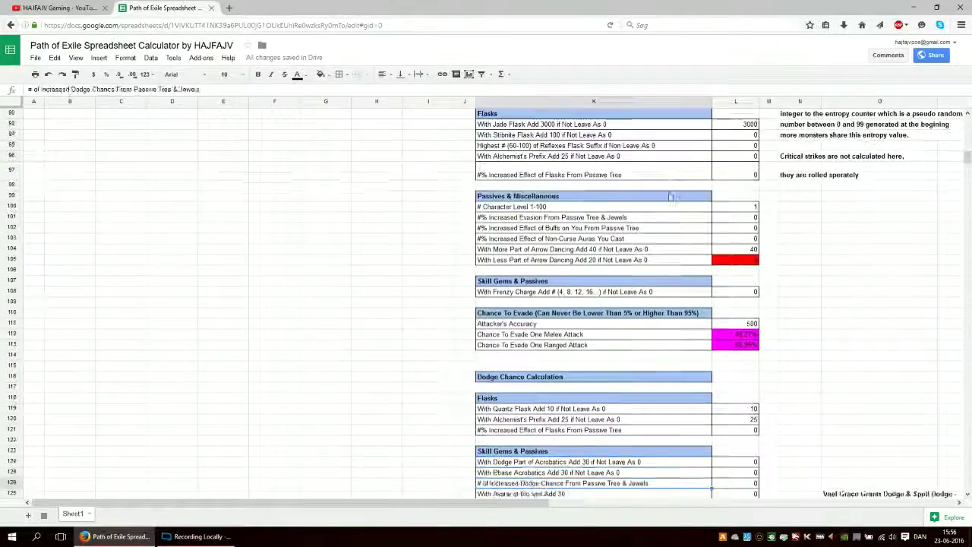
{"action": "key", "text": "Down"}
{"action": "key", "text": "Down"}
{"action": "key", "text": "Down"}
{"action": "key", "text": "Down"}
{"action": "key", "text": "Down"}
{"action": "key", "text": "Down"}
{"action": "key", "text": "Down"}
{"action": "key", "text": "Down"}
{"action": "key", "text": "Down"}
{"action": "key", "text": "Down"}
{"action": "key", "text": "Down"}
{"action": "key", "text": "Down"}
{"action": "key", "text": "Down"}
{"action": "key", "text": "Down"}
{"action": "key", "text": "Down"}
{"action": "key", "text": "Down"}
{"action": "key", "text": "Down"}
{"action": "key", "text": "Down"}
{"action": "key", "text": "Down"}
{"action": "key", "text": "Down"}
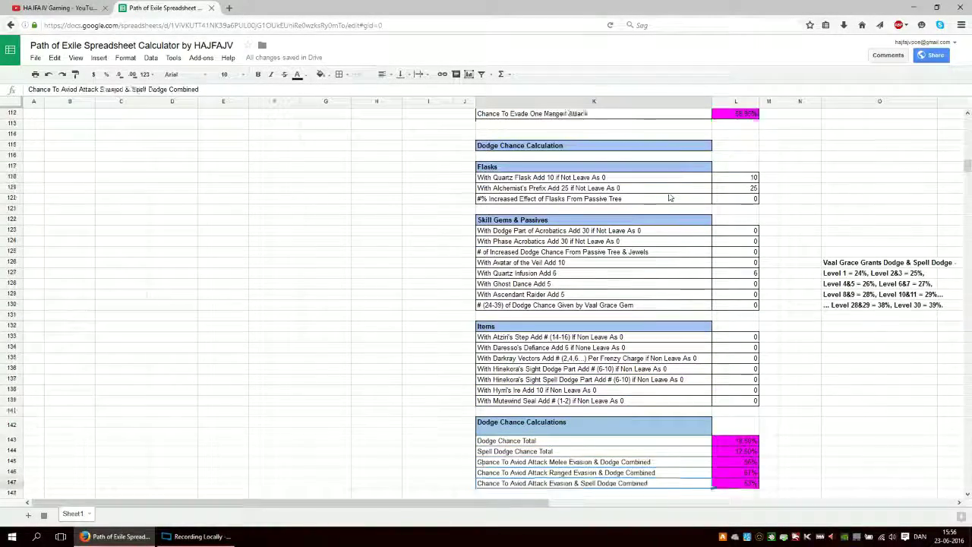
Step: Review the Dodge Chance rows and unique items like Daresso's Defiance, Atziri's Step and Mutewind Seal
{"action": "key", "text": "Down"}
{"action": "key", "text": "Down"}
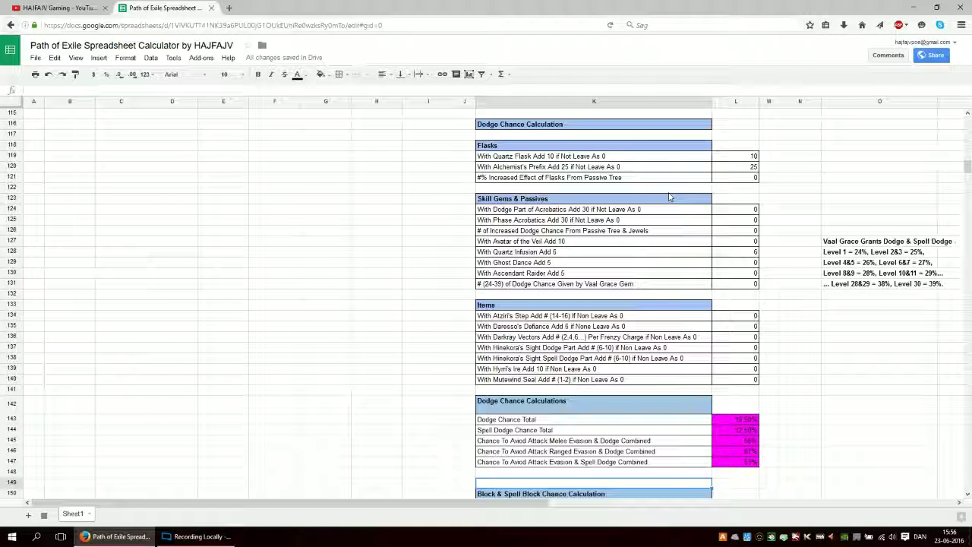
{"action": "key", "text": "Up"}
{"action": "key", "text": "Up"}
{"action": "key", "text": "Up"}
{"action": "key", "text": "Up"}
{"action": "key", "text": "Up"}
{"action": "key", "text": "Up"}
{"action": "key", "text": "Up"}
{"action": "key", "text": "Up"}
{"action": "key", "text": "Up"}
{"action": "key", "text": "Up"}
{"action": "key", "text": "Up"}
{"action": "key", "text": "Up"}
{"action": "key", "text": "Up"}
{"action": "key", "text": "Up"}
{"action": "key", "text": "Up"}
{"action": "key", "text": "Up"}
{"action": "key", "text": "Up"}
{"action": "key", "text": "Up"}
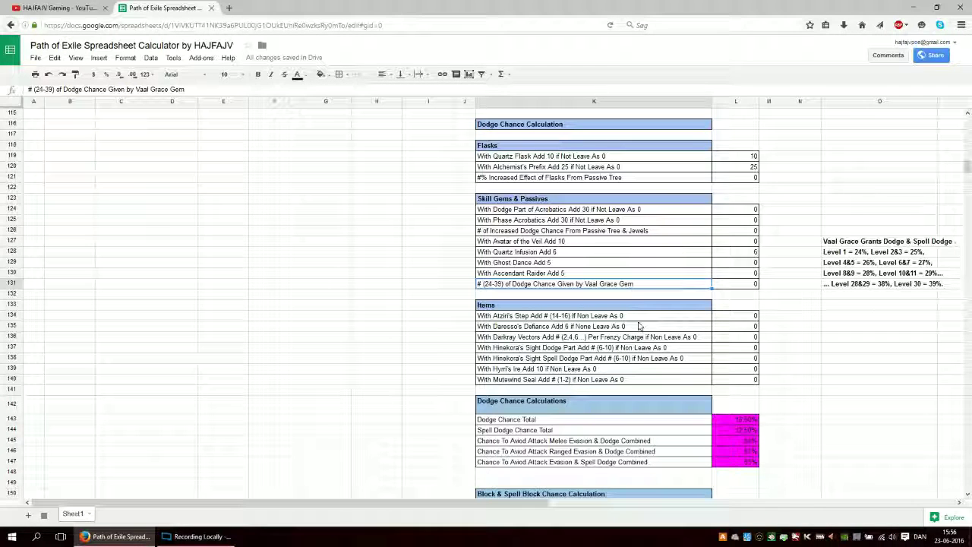
{"action": "left_click", "coordinate": [639, 325]}
{"action": "key", "text": "Up"}
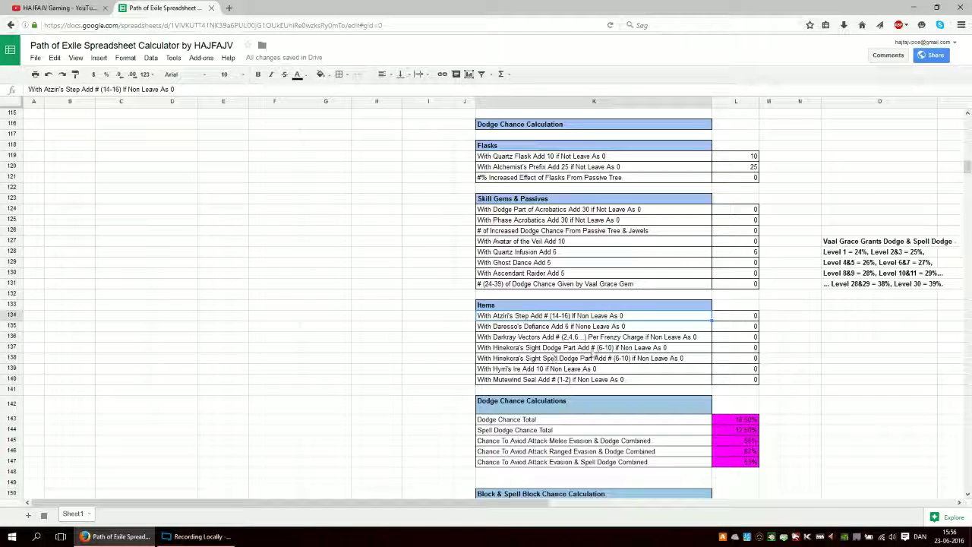
{"action": "left_click", "coordinate": [653, 381]}
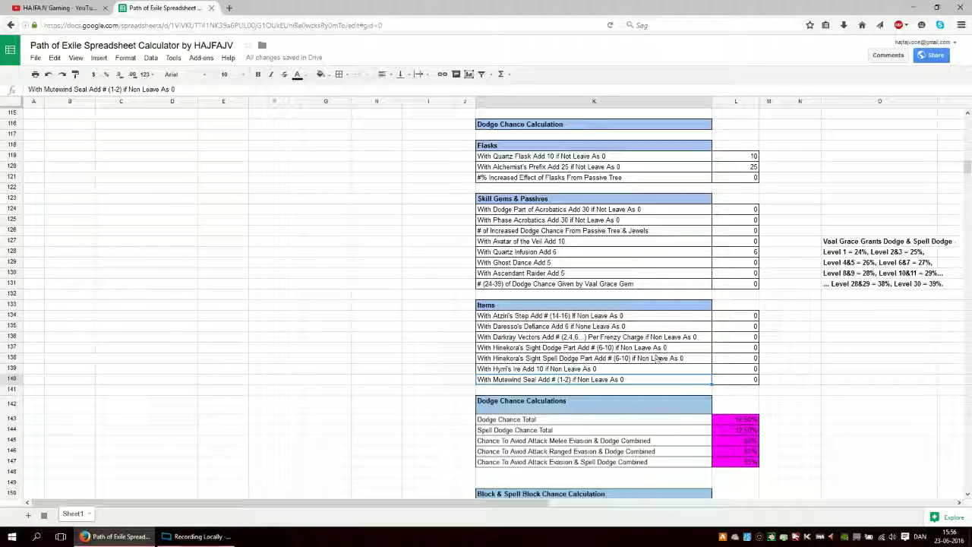
{"action": "left_click", "coordinate": [820, 380]}
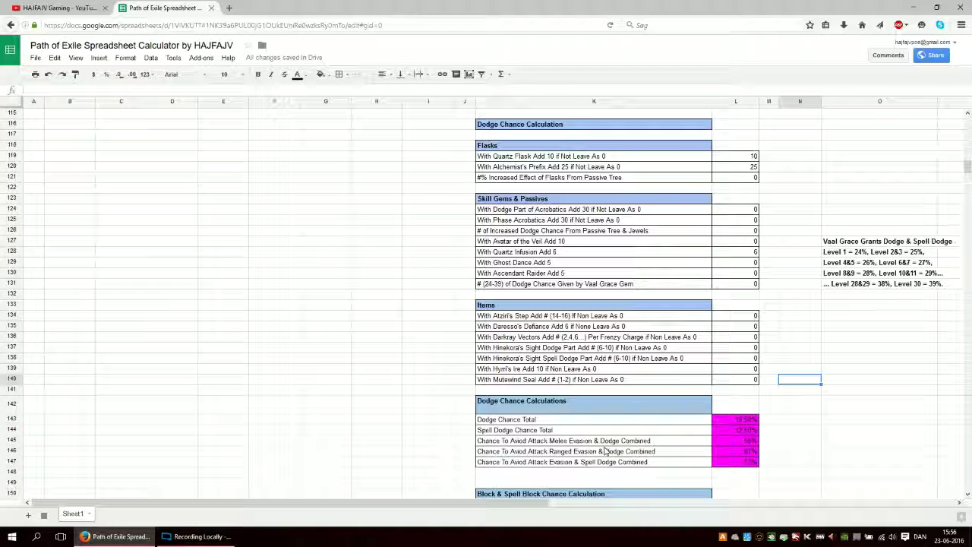
Step: Move down to the Block & Spell Block Chance Calculation section and its results
{"action": "left_click", "coordinate": [861, 421]}
{"action": "left_click", "coordinate": [802, 436]}
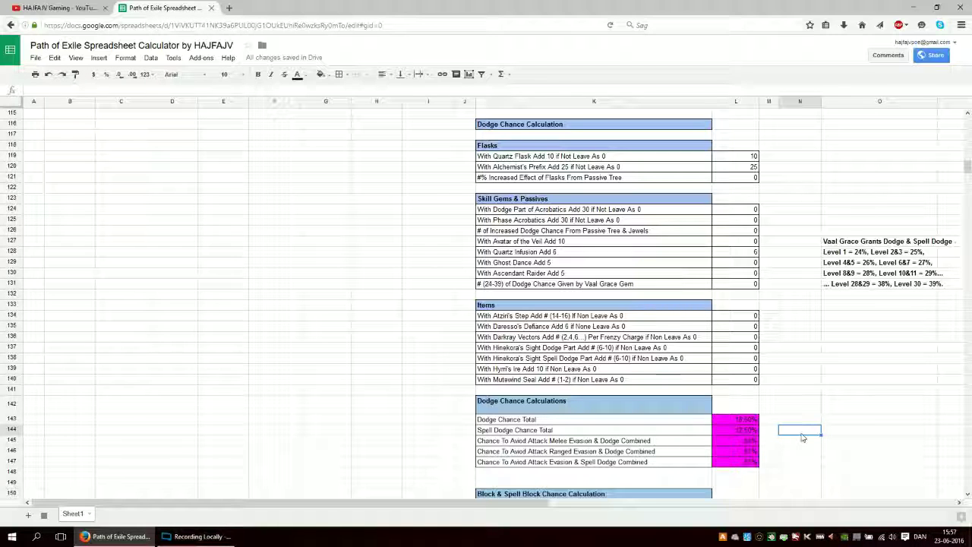
{"action": "key", "text": "Down"}
{"action": "key", "text": "Down"}
{"action": "key", "text": "Down"}
{"action": "key", "text": "Down"}
{"action": "key", "text": "Down"}
{"action": "key", "text": "Down"}
{"action": "key", "text": "Down"}
{"action": "key", "text": "Down"}
{"action": "key", "text": "Down"}
{"action": "key", "text": "Down"}
{"action": "key", "text": "Down"}
{"action": "key", "text": "Down"}
{"action": "key", "text": "Down"}
{"action": "key", "text": "Down"}
{"action": "key", "text": "Down"}
{"action": "key", "text": "Down"}
{"action": "key", "text": "Down"}
{"action": "key", "text": "Down"}
{"action": "key", "text": "Down"}
{"action": "key", "text": "Down"}
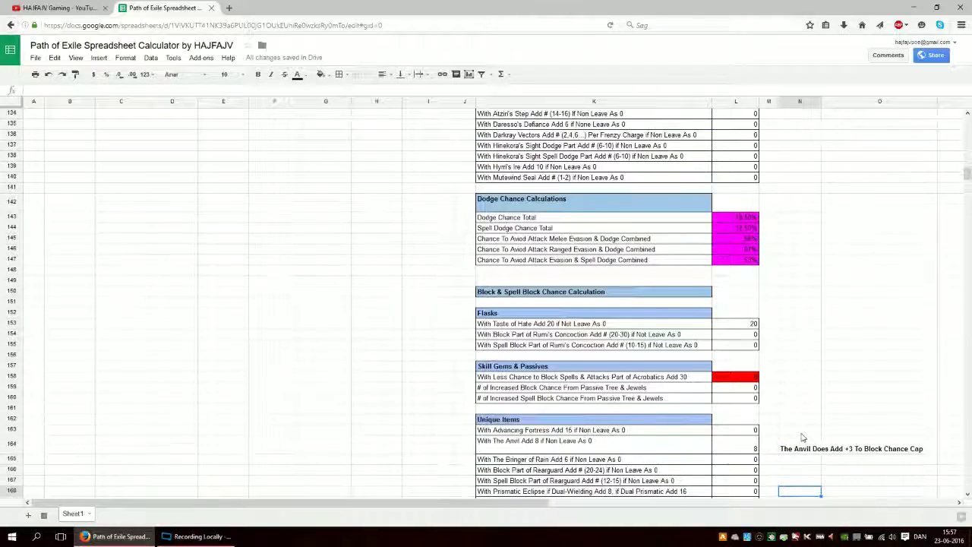
{"action": "key", "text": "Down"}
{"action": "key", "text": "Down"}
{"action": "key", "text": "Down"}
{"action": "key", "text": "Down"}
{"action": "key", "text": "Down"}
{"action": "key", "text": "Down"}
{"action": "key", "text": "Down"}
{"action": "key", "text": "Down"}
{"action": "key", "text": "Down"}
{"action": "key", "text": "Down"}
{"action": "key", "text": "Down"}
{"action": "key", "text": "Down"}
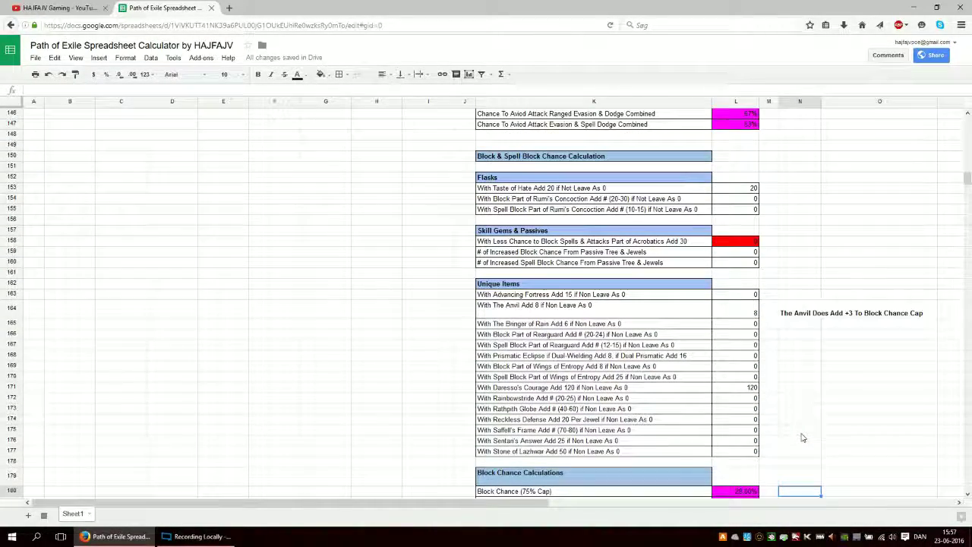
Step: Inspect the block inputs in column L, including Taste of Hate 20 and Daresso's Courage 120
{"action": "key", "text": "Down"}
{"action": "key", "text": "Down"}
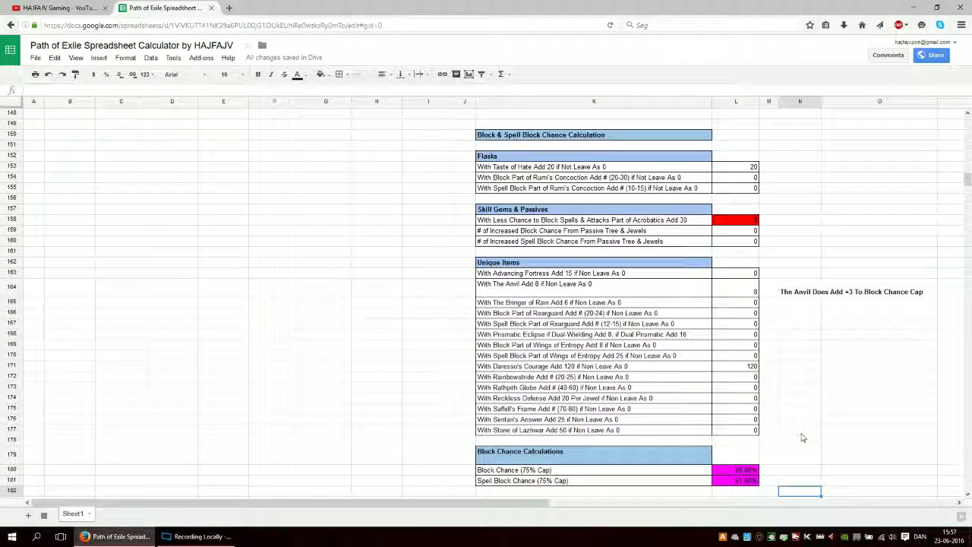
{"action": "key", "text": "Up"}
{"action": "key", "text": "Up"}
{"action": "key", "text": "Up"}
{"action": "key", "text": "Up"}
{"action": "key", "text": "Up"}
{"action": "key", "text": "Up"}
{"action": "key", "text": "Up"}
{"action": "key", "text": "Up"}
{"action": "key", "text": "Up"}
{"action": "key", "text": "Up"}
{"action": "key", "text": "Up"}
{"action": "key", "text": "Up"}
{"action": "key", "text": "Up"}
{"action": "key", "text": "Up"}
{"action": "key", "text": "Up"}
{"action": "key", "text": "Up"}
{"action": "key", "text": "Up"}
{"action": "key", "text": "Up"}
{"action": "key", "text": "Up"}
{"action": "key", "text": "Up"}
{"action": "key", "text": "Left"}
{"action": "key", "text": "Left"}
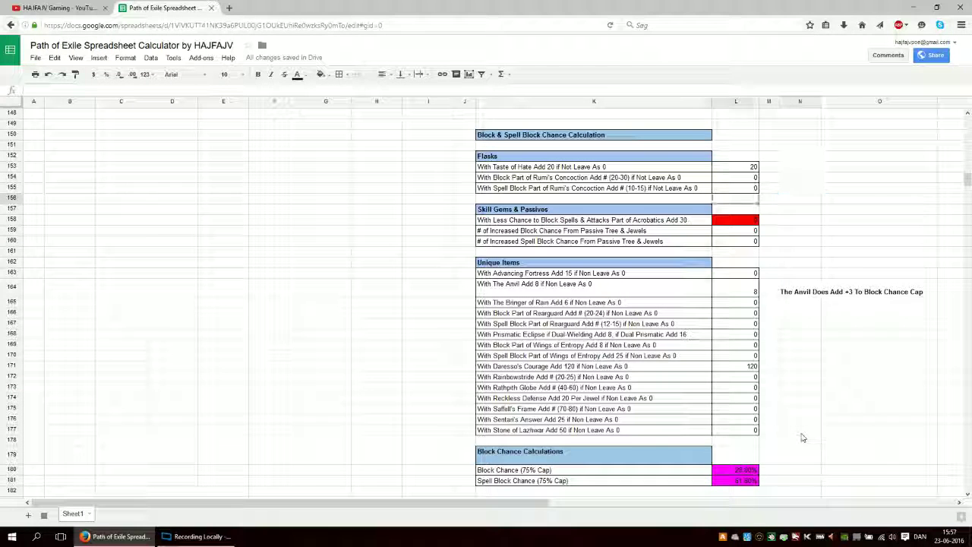
{"action": "key", "text": "Up"}
{"action": "key", "text": "Up"}
{"action": "key", "text": "Up"}
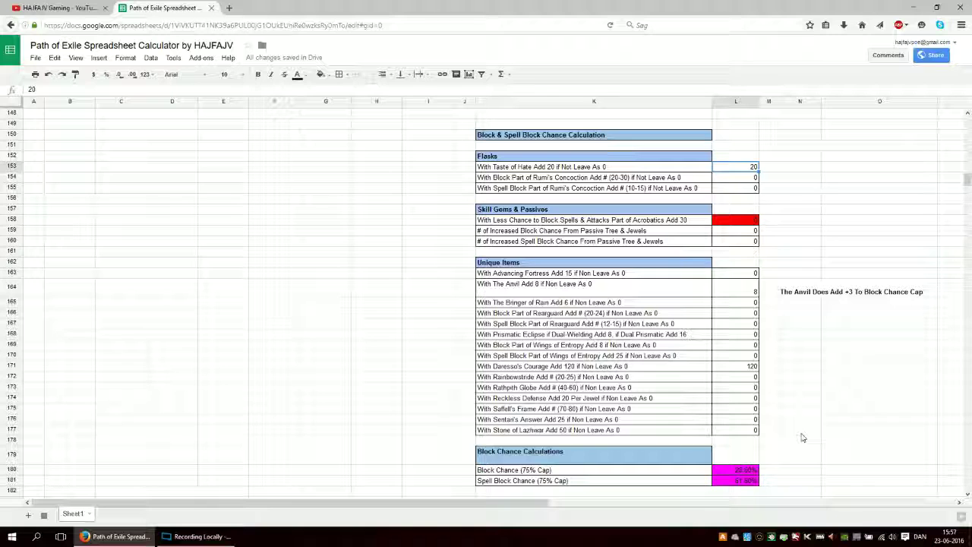
{"action": "key", "text": "Down"}
{"action": "key", "text": "Down"}
{"action": "key", "text": "Down"}
{"action": "key", "text": "Down"}
{"action": "key", "text": "Down"}
{"action": "key", "text": "Down"}
{"action": "key", "text": "Down"}
{"action": "key", "text": "Down"}
{"action": "key", "text": "Down"}
{"action": "key", "text": "Down"}
{"action": "key", "text": "Down"}
{"action": "key", "text": "Down"}
{"action": "key", "text": "Down"}
{"action": "key", "text": "Down"}
{"action": "key", "text": "Down"}
{"action": "key", "text": "Down"}
{"action": "key", "text": "Down"}
{"action": "key", "text": "Down"}
{"action": "key", "text": "Down"}
{"action": "key", "text": "Down"}
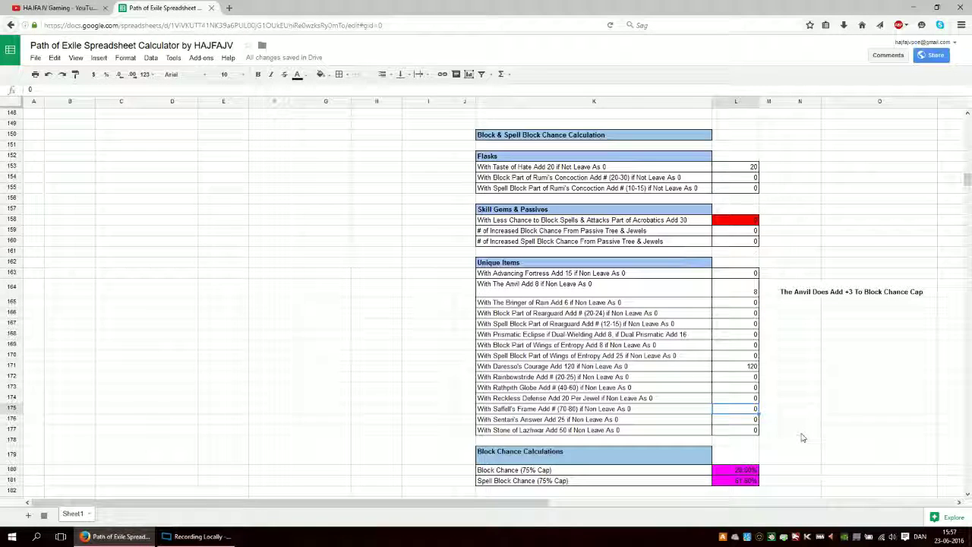
{"action": "key", "text": "Down"}
{"action": "key", "text": "Down"}
{"action": "key", "text": "Down"}
{"action": "key", "text": "Down"}
{"action": "key", "text": "Down"}
{"action": "key", "text": "Down"}
{"action": "key", "text": "Down"}
{"action": "key", "text": "Down"}
{"action": "key", "text": "Down"}
{"action": "key", "text": "Down"}
{"action": "key", "text": "Down"}
{"action": "key", "text": "Down"}
{"action": "key", "text": "Down"}
{"action": "key", "text": "Down"}
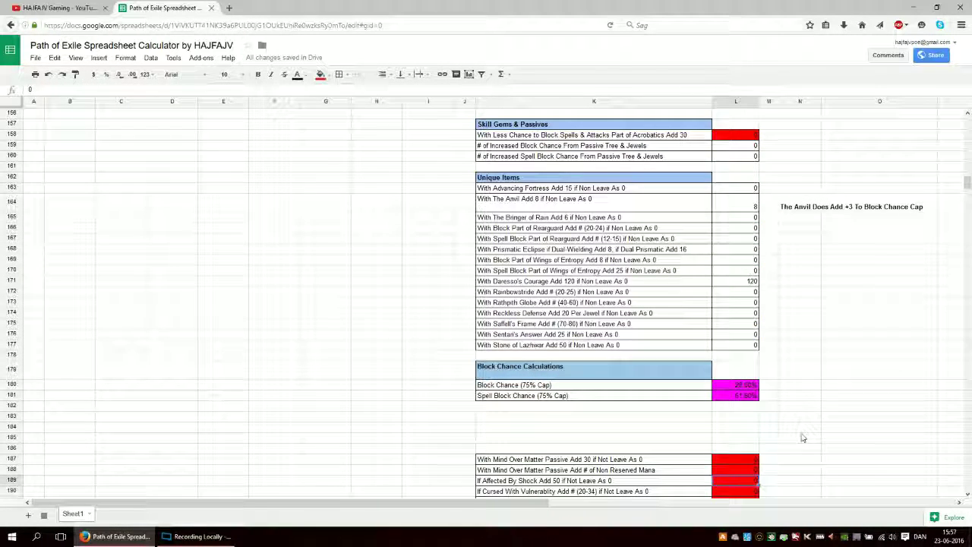
{"action": "key", "text": "Up"}
{"action": "key", "text": "Up"}
{"action": "key", "text": "Up"}
{"action": "key", "text": "Up"}
{"action": "key", "text": "Up"}
{"action": "key", "text": "Up"}
{"action": "key", "text": "Up"}
{"action": "key", "text": "Up"}
{"action": "key", "text": "Up"}
{"action": "key", "text": "Up"}
{"action": "key", "text": "Up"}
{"action": "key", "text": "Up"}
{"action": "key", "text": "Up"}
{"action": "key", "text": "Up"}
{"action": "key", "text": "Up"}
{"action": "key", "text": "Up"}
{"action": "key", "text": "Up"}
{"action": "key", "text": "Up"}
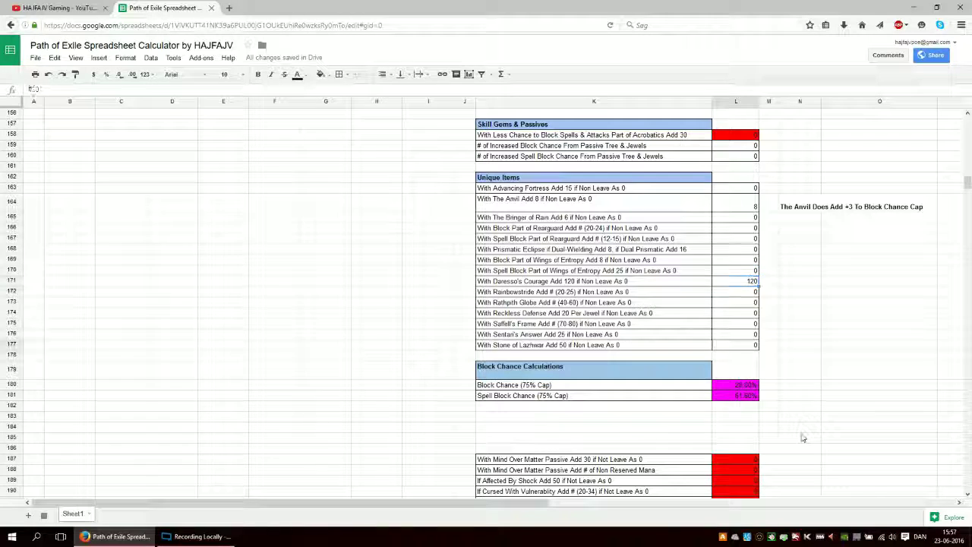
Step: Check the Block and Spell Block Chance formulas, then The Anvil's block value 8
{"action": "key", "text": "Down"}
{"action": "key", "text": "Down"}
{"action": "key", "text": "Down"}
{"action": "key", "text": "Down"}
{"action": "key", "text": "Down"}
{"action": "key", "text": "Down"}
{"action": "key", "text": "Down"}
{"action": "key", "text": "Down"}
{"action": "key", "text": "Down"}
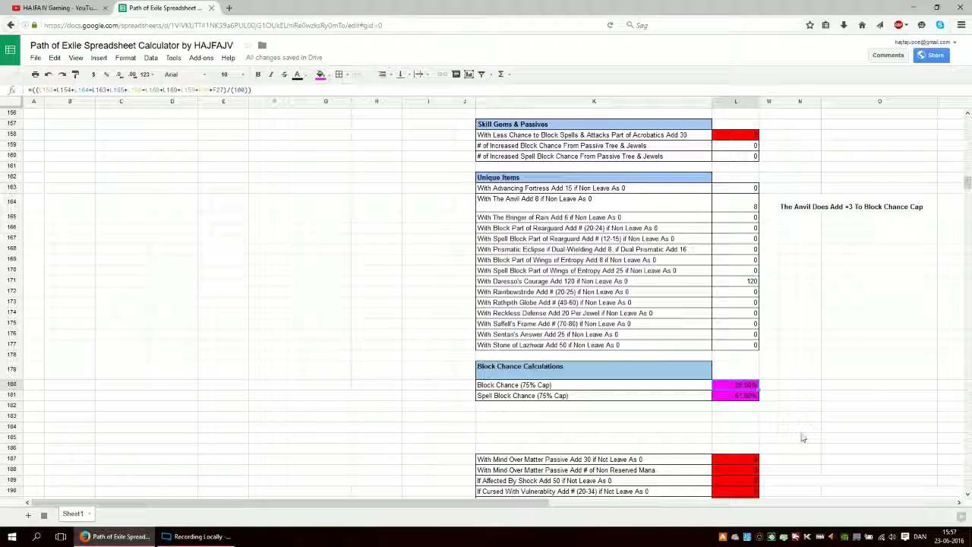
{"action": "key", "text": "Down"}
{"action": "key", "text": "Up"}
{"action": "key", "text": "Up"}
{"action": "key", "text": "Up"}
{"action": "key", "text": "Up"}
{"action": "key", "text": "Up"}
{"action": "key", "text": "Up"}
{"action": "key", "text": "Up"}
{"action": "key", "text": "Up"}
{"action": "key", "text": "Up"}
{"action": "key", "text": "Up"}
{"action": "key", "text": "Up"}
{"action": "key", "text": "Up"}
{"action": "key", "text": "Up"}
{"action": "key", "text": "Up"}
{"action": "key", "text": "Up"}
{"action": "key", "text": "Up"}
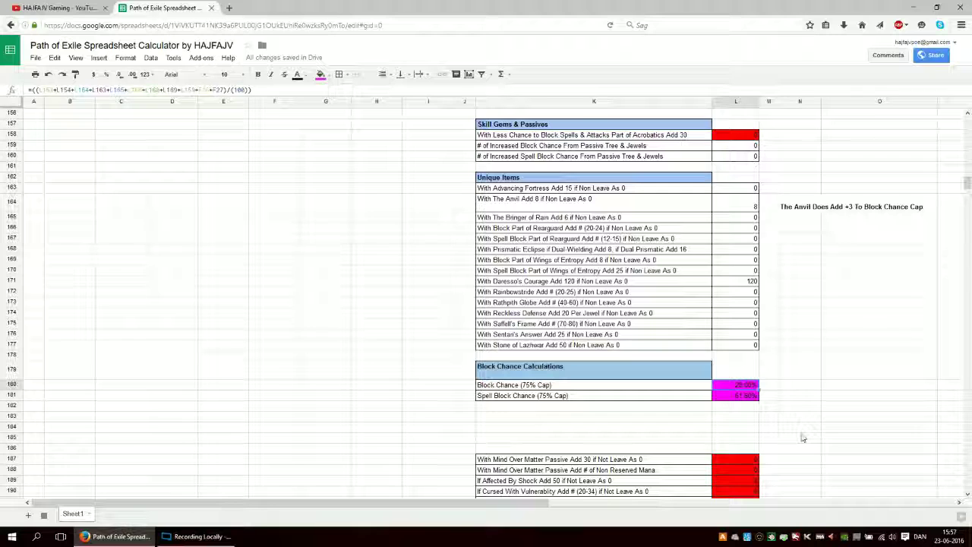
{"action": "key", "text": "Up"}
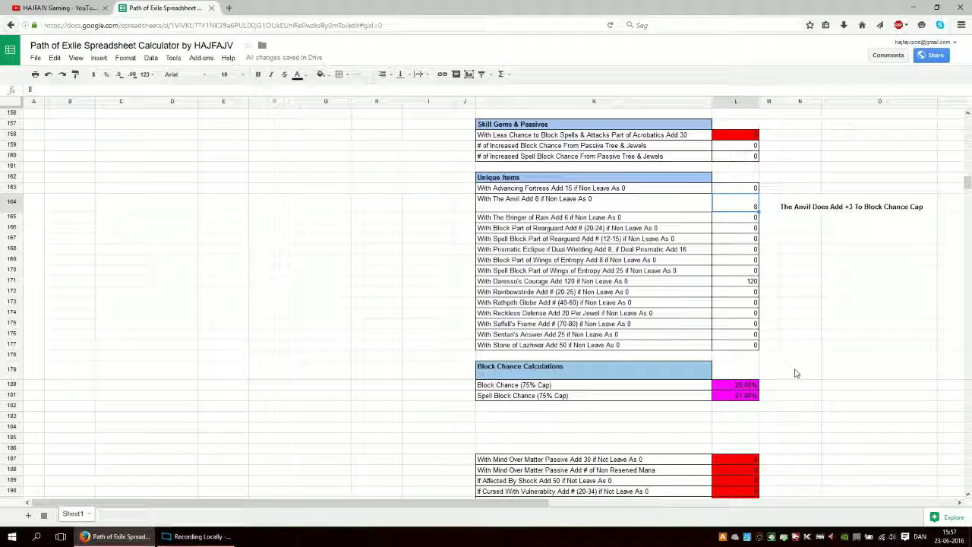
{"action": "left_click", "coordinate": [733, 385]}
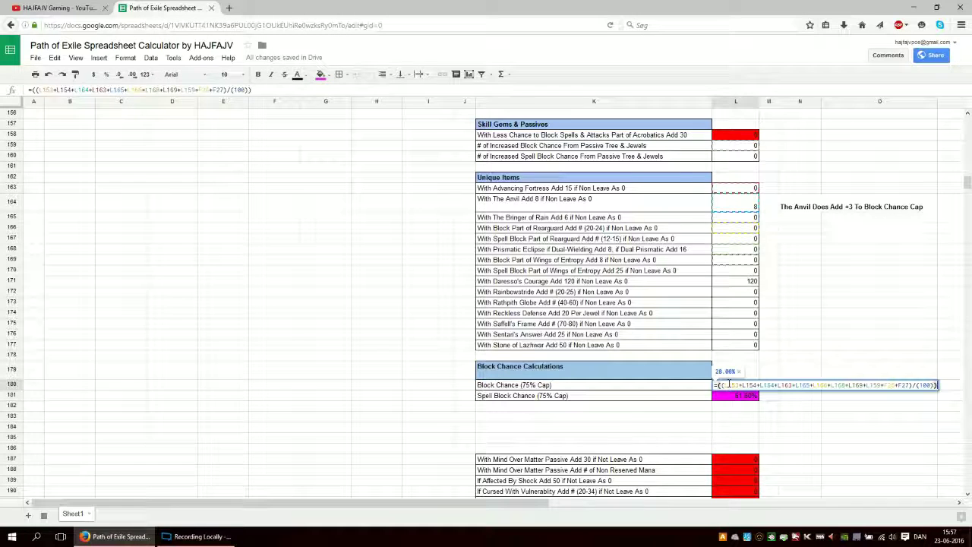
{"action": "left_click", "coordinate": [874, 357]}
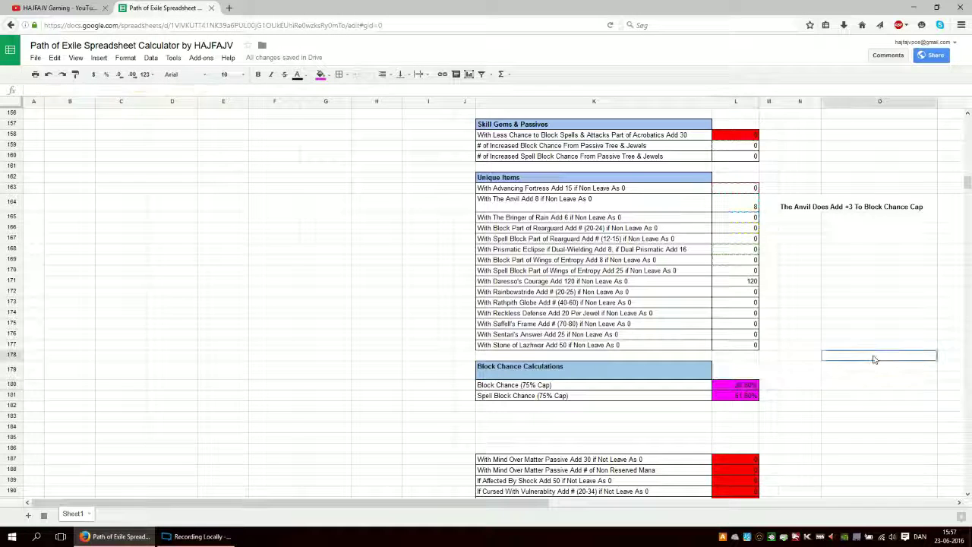
{"action": "left_click", "coordinate": [726, 396]}
{"action": "left_click", "coordinate": [731, 386]}
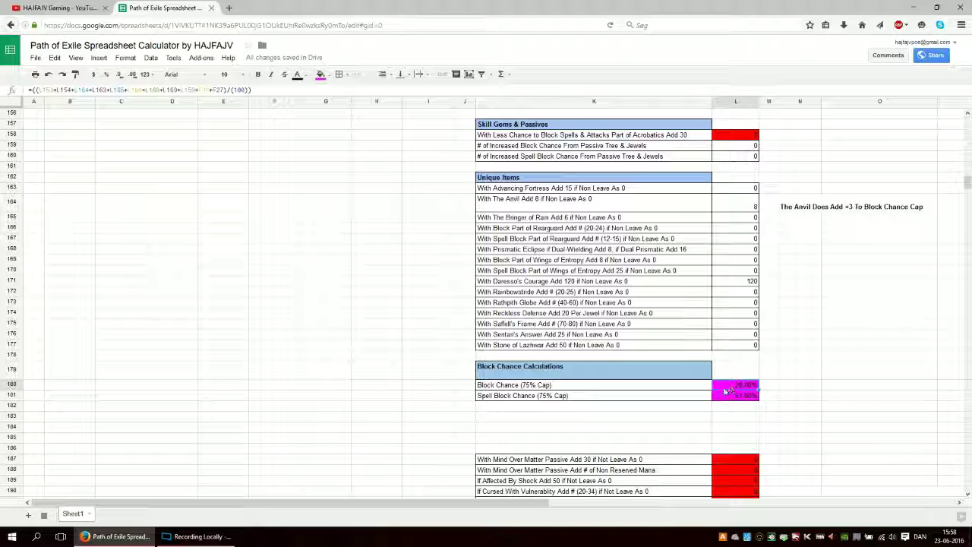
{"action": "left_click", "coordinate": [727, 398]}
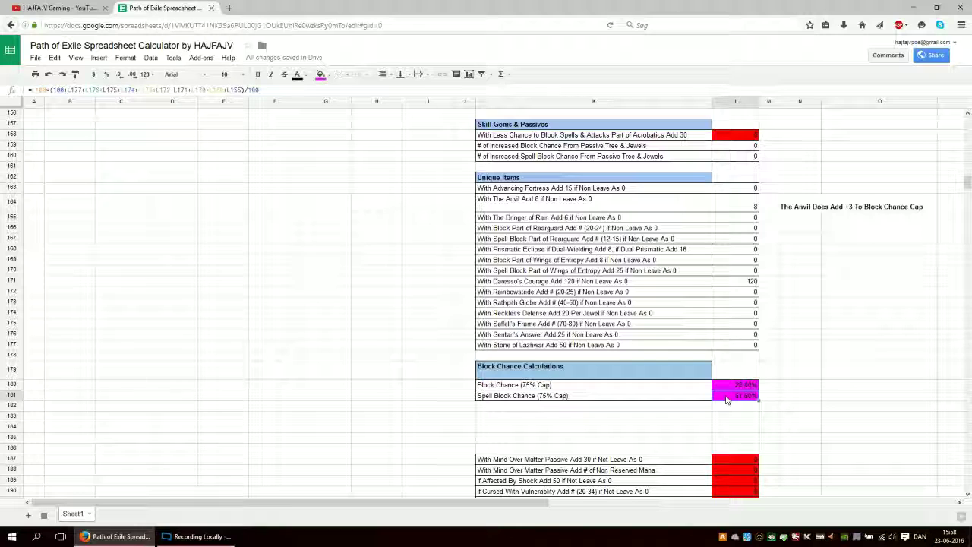
{"action": "left_click", "coordinate": [835, 369]}
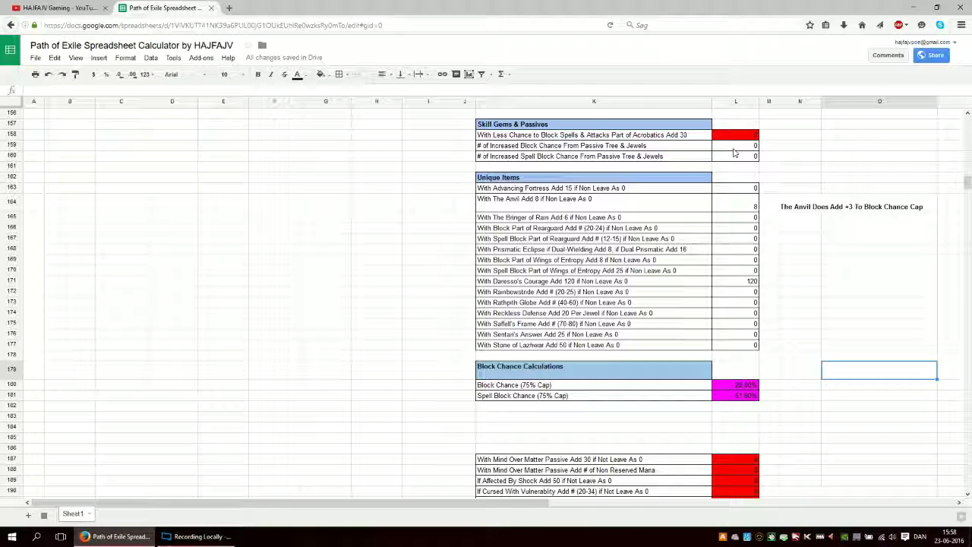
{"action": "scroll", "coordinate": [729, 217], "scroll_direction": "down", "scroll_amount": 2}
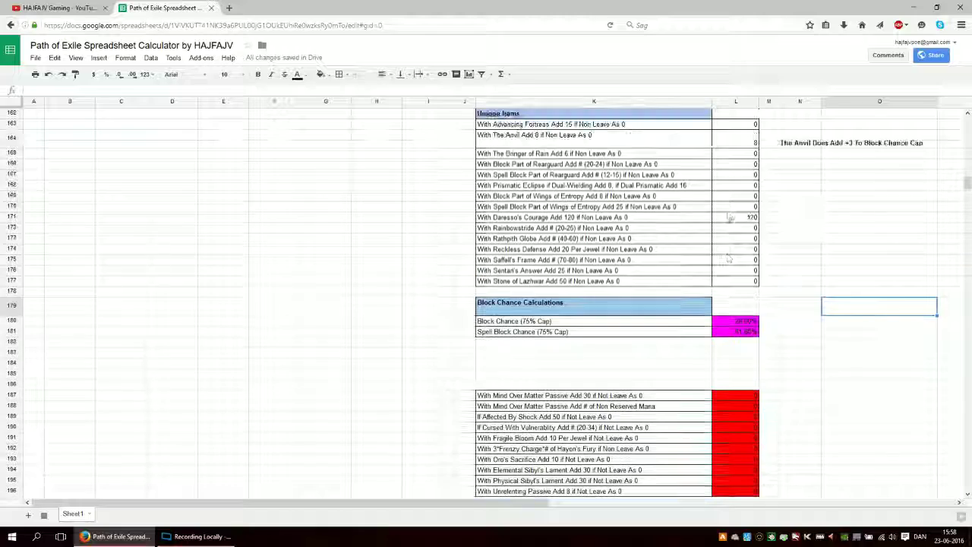
{"action": "scroll", "coordinate": [968, 187], "scroll_direction": "up", "scroll_amount": 5}
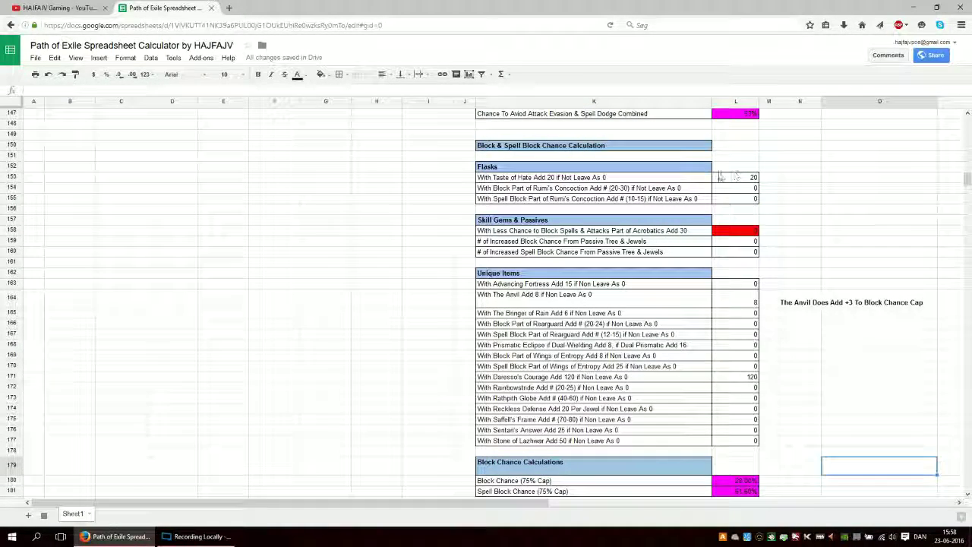
{"action": "left_click", "coordinate": [720, 176]}
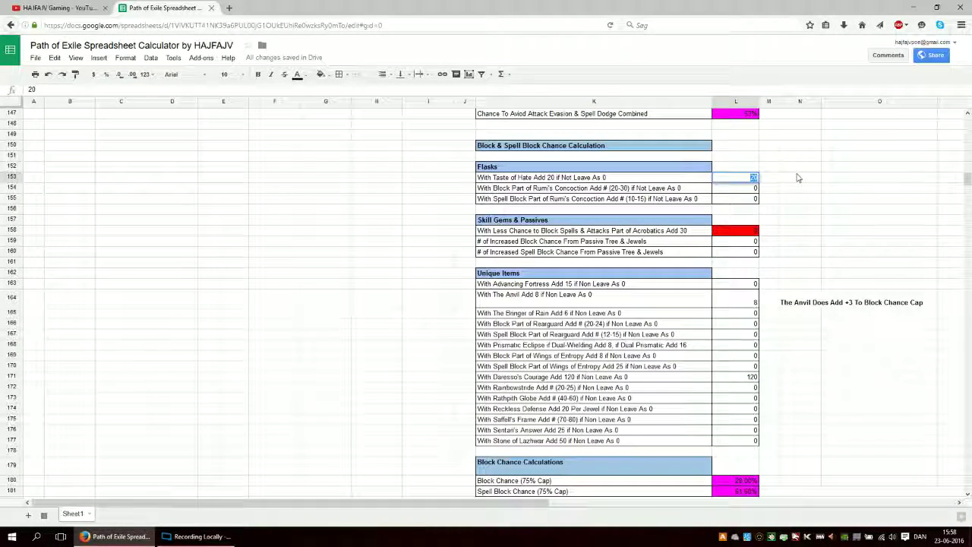
{"action": "type", "text": "100"}
{"action": "key", "text": "Return"}
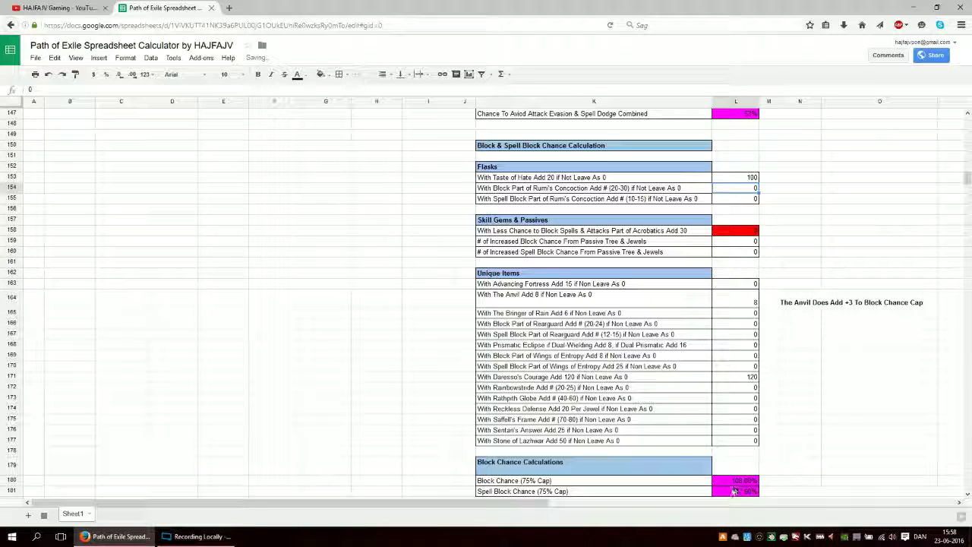
{"action": "double_click", "coordinate": [738, 177]}
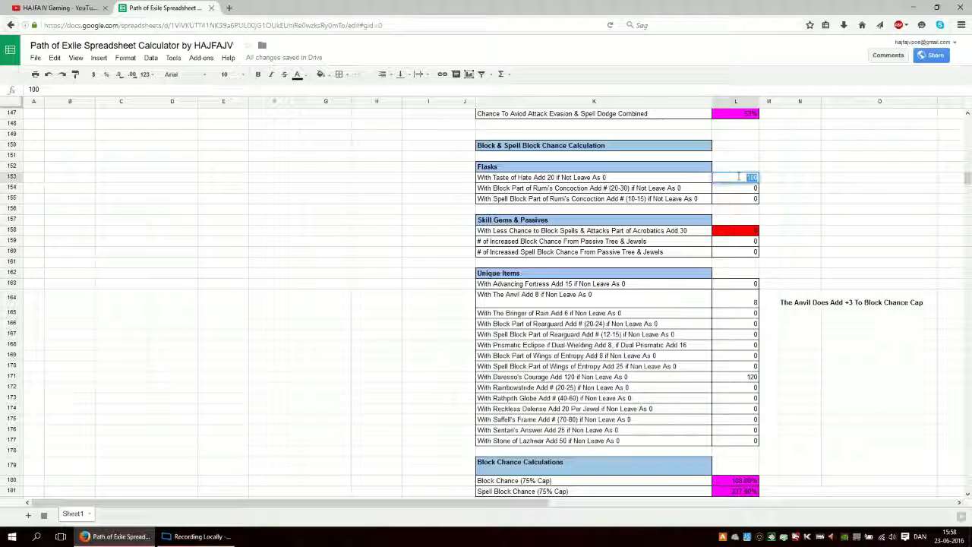
{"action": "type", "text": "20"}
{"action": "key", "text": "Return"}
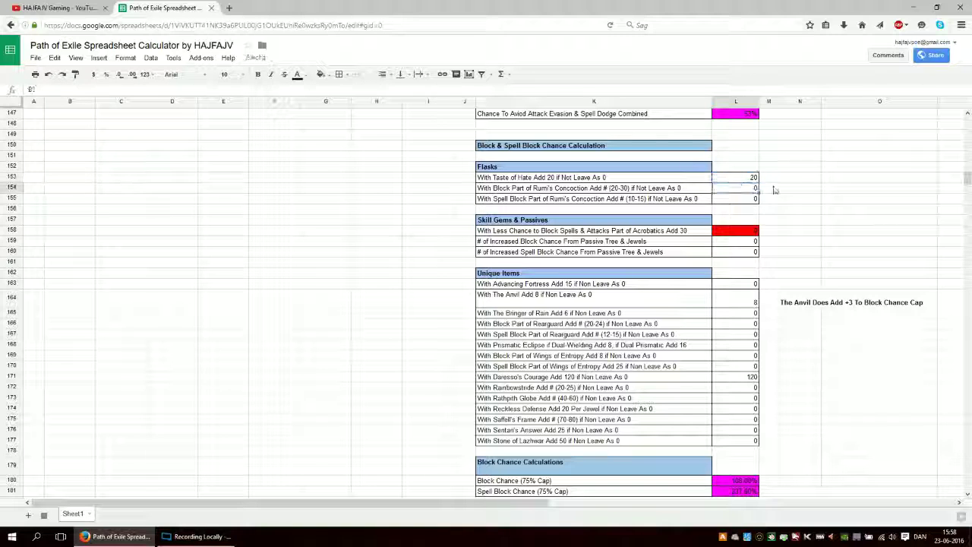
{"action": "left_click", "coordinate": [884, 344]}
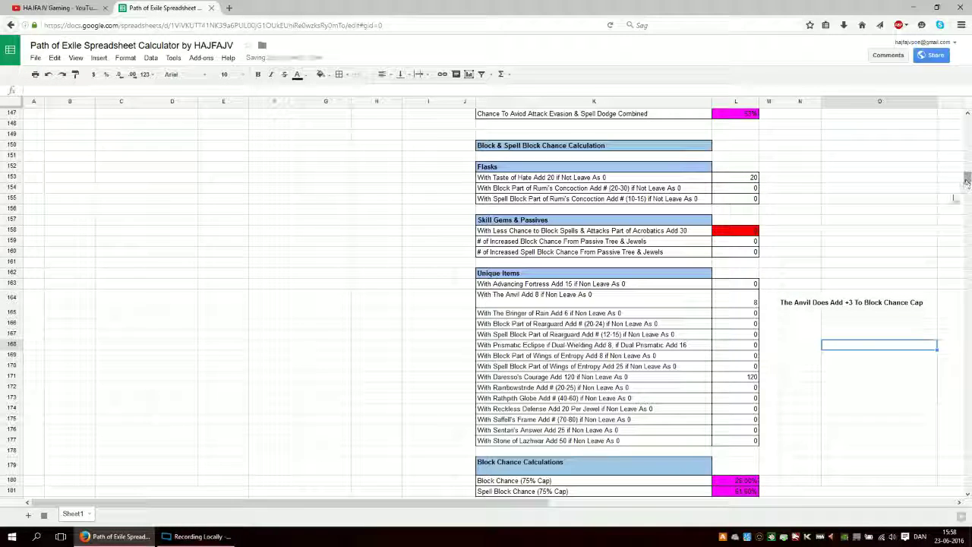
{"action": "left_click", "coordinate": [748, 177]}
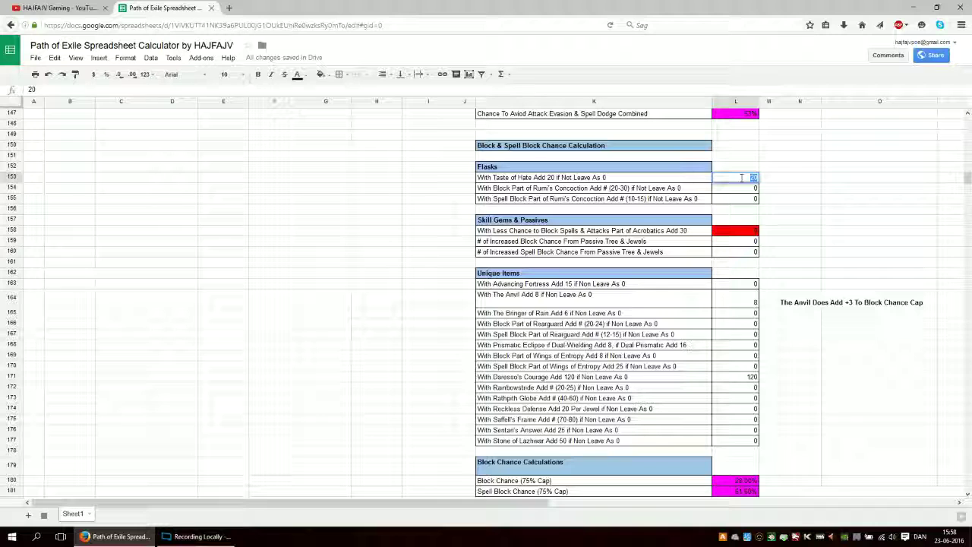
{"action": "type", "text": "100"}
{"action": "key", "text": "Return"}
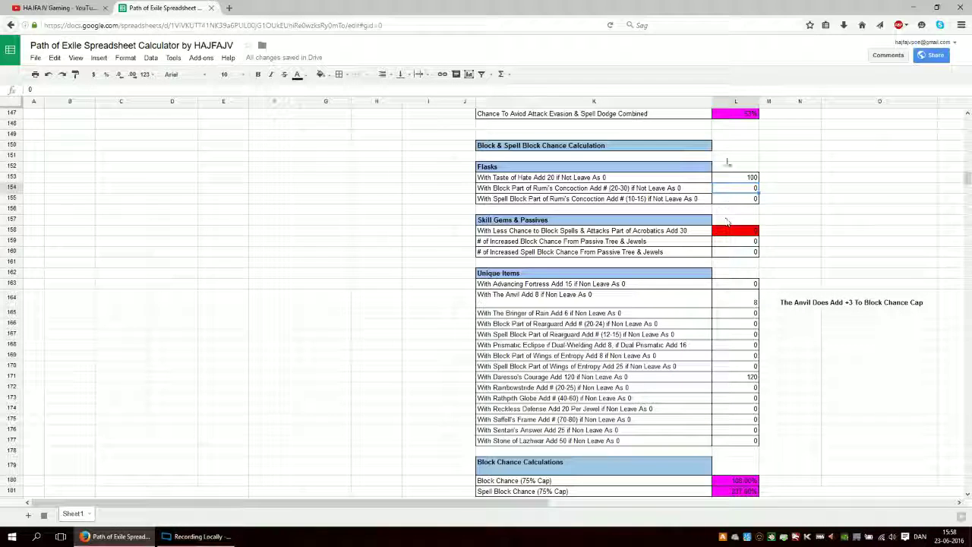
{"action": "left_click", "coordinate": [736, 177]}
{"action": "double_click", "coordinate": [737, 176]}
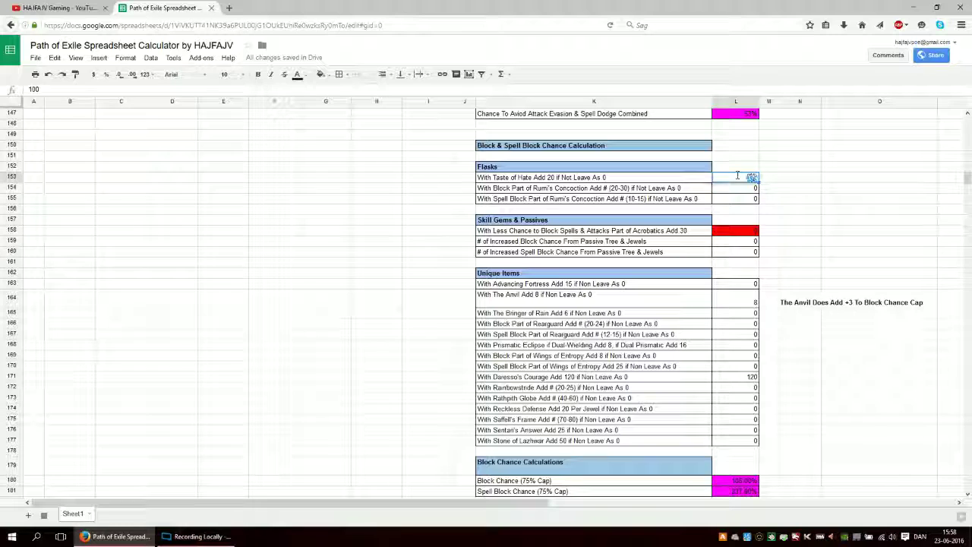
{"action": "type", "text": "20"}
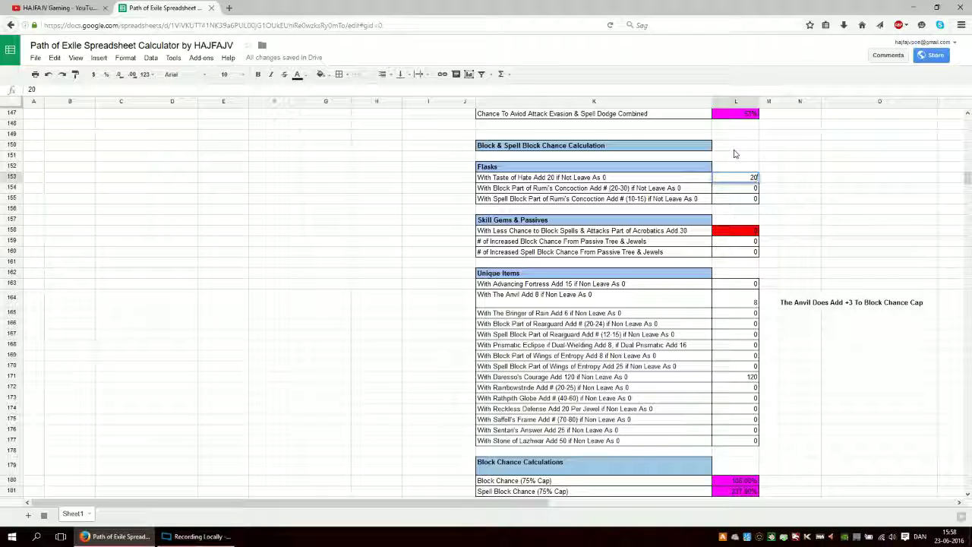
{"action": "key", "text": "Return"}
{"action": "left_click", "coordinate": [842, 395]}
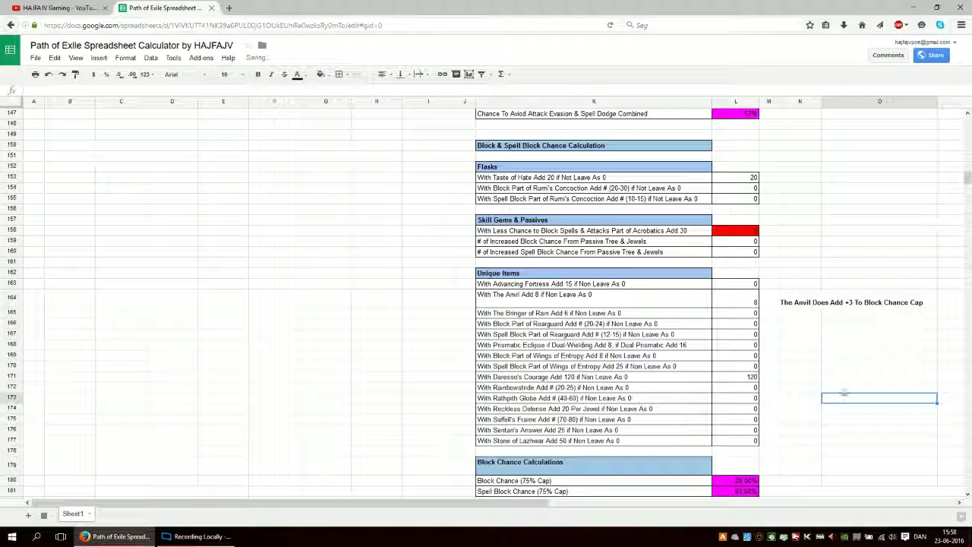
{"action": "left_click", "coordinate": [966, 495]}
{"action": "scroll", "coordinate": [570, 255], "scroll_direction": "down", "scroll_amount": 8}
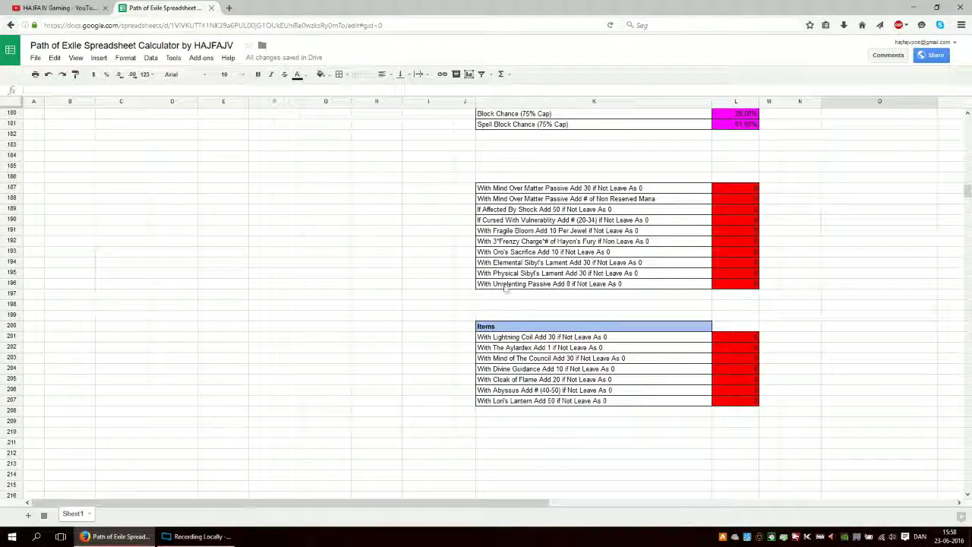
{"action": "left_click", "coordinate": [882, 248]}
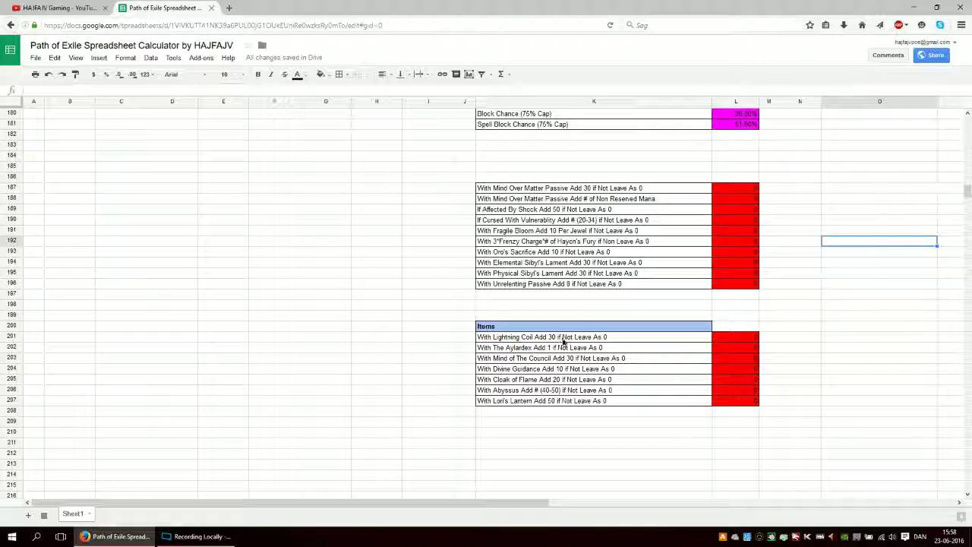
{"action": "left_click", "coordinate": [500, 340]}
{"action": "left_click", "coordinate": [547, 189]}
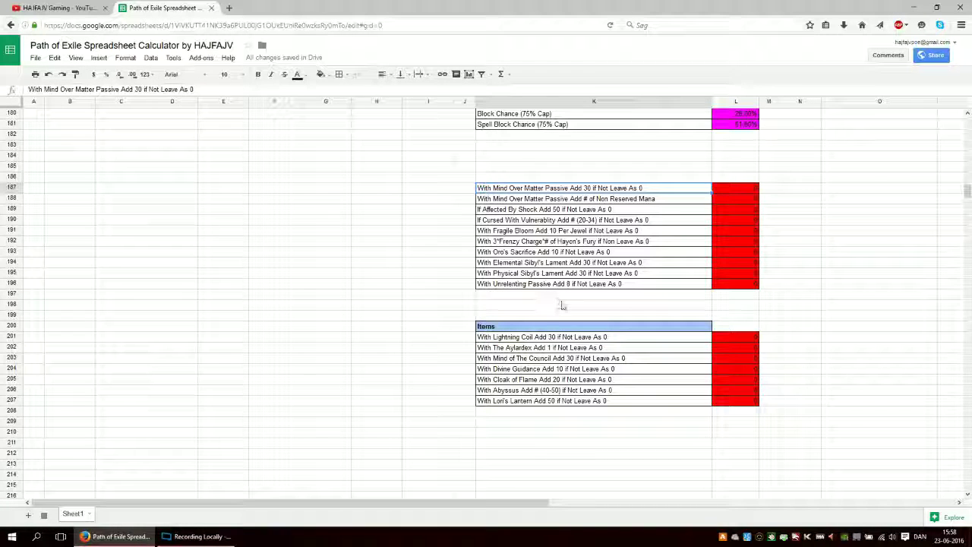
{"action": "left_click_drag", "start_coordinate": [967, 196], "coordinate": [967, 120]}
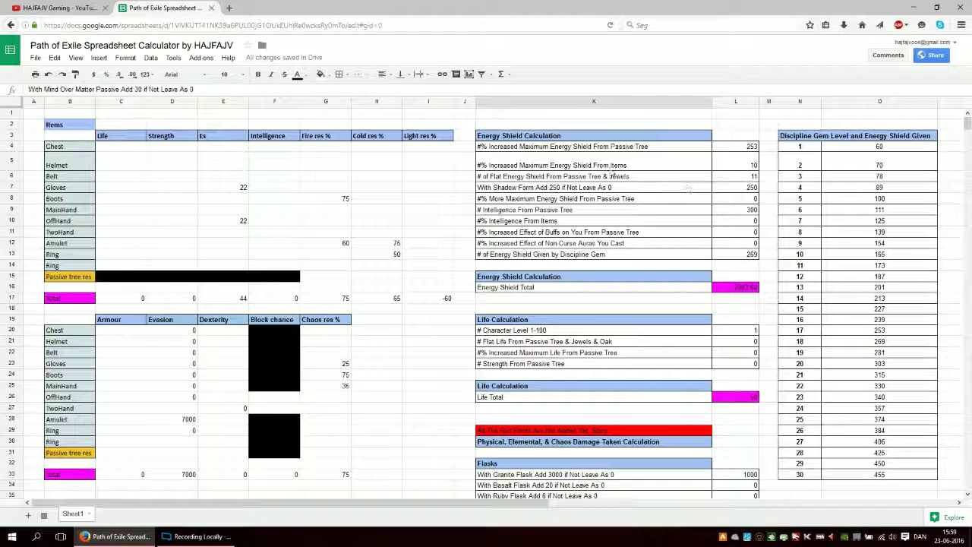
{"action": "left_click_drag", "start_coordinate": [497, 141], "coordinate": [752, 257]}
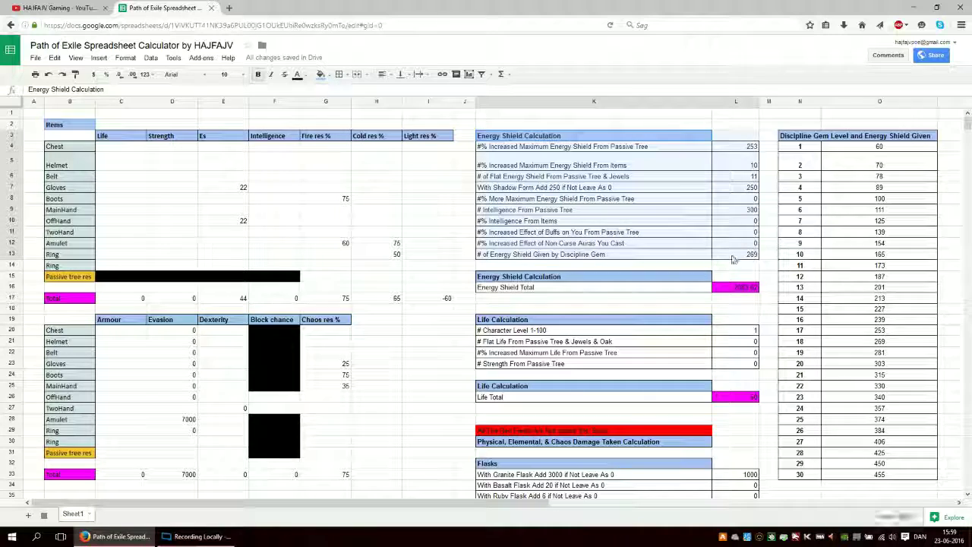
{"action": "left_click", "coordinate": [372, 296]}
{"action": "left_click_drag", "start_coordinate": [345, 297], "coordinate": [434, 304]}
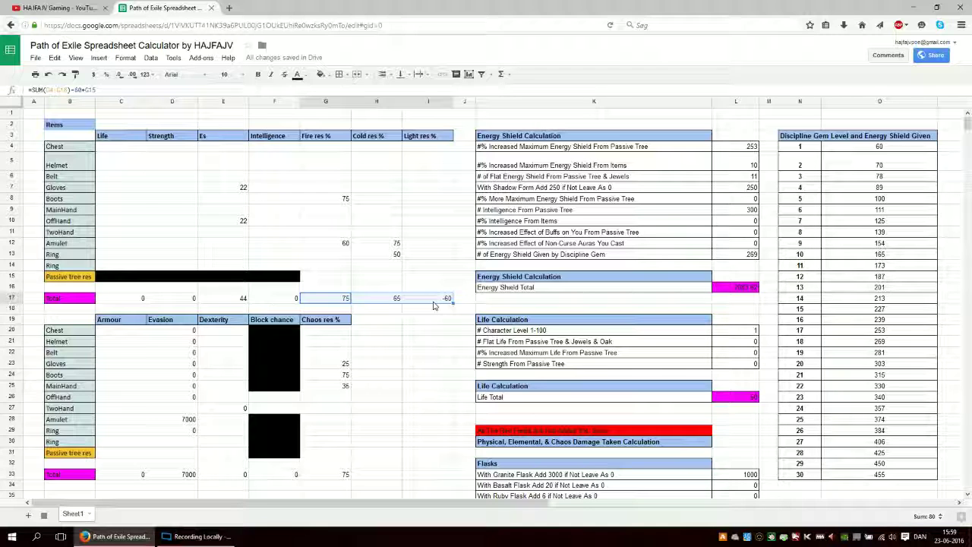
{"action": "left_click_drag", "start_coordinate": [502, 332], "coordinate": [743, 397]}
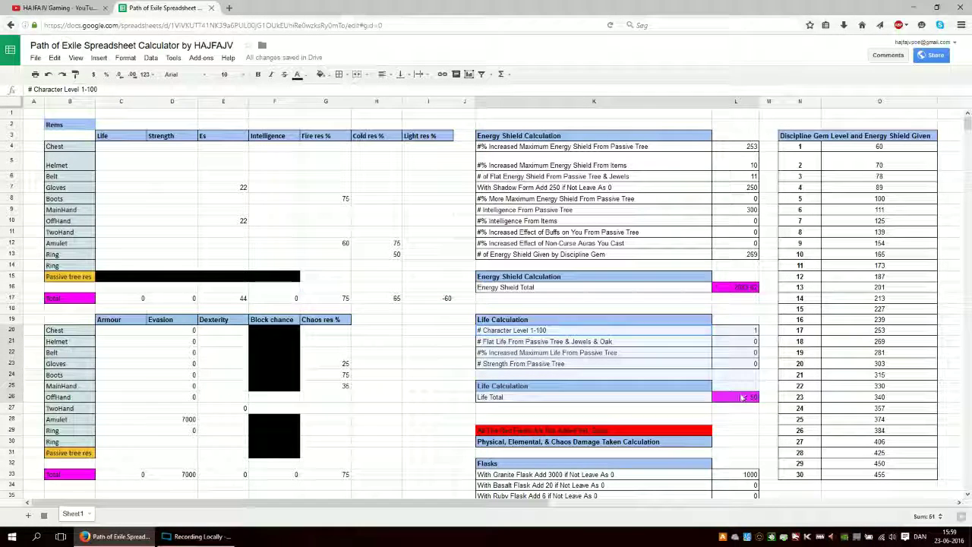
{"action": "left_click", "coordinate": [675, 299]}
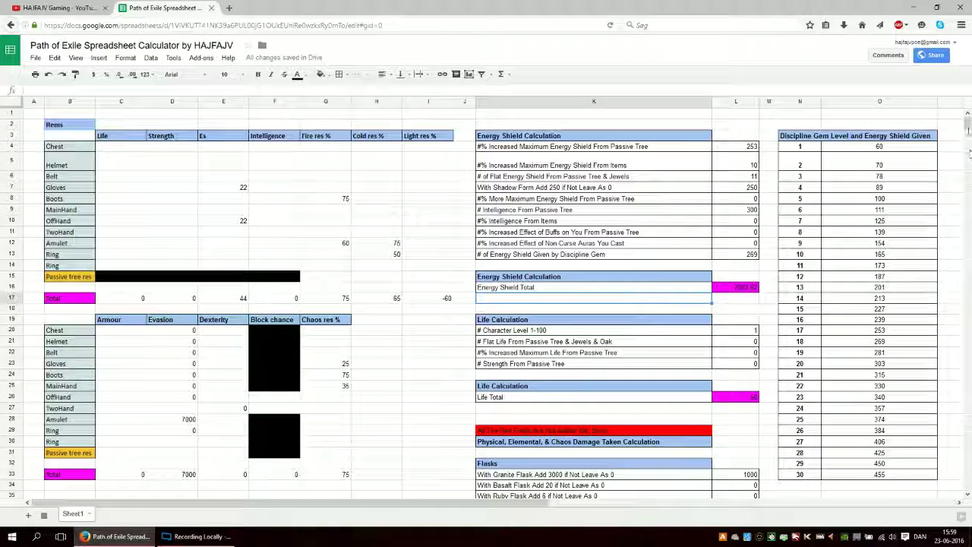
{"action": "mouse_move", "coordinate": [969, 123]}
{"action": "left_mouse_down"}
{"action": "mouse_move", "coordinate": [968, 174]}
{"action": "mouse_move", "coordinate": [968, 115]}
{"action": "left_mouse_up"}
{"action": "left_click", "coordinate": [728, 126]}
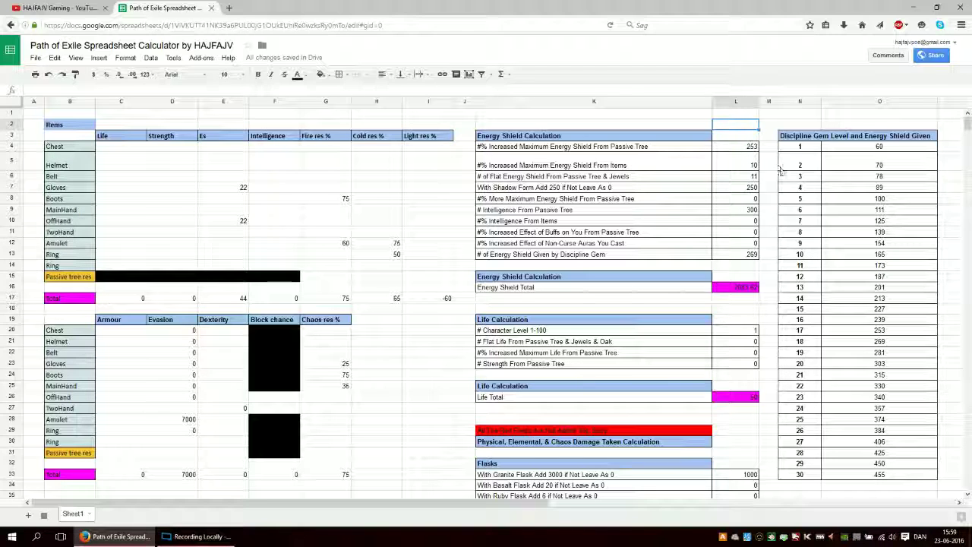
{"action": "left_click", "coordinate": [739, 116]}
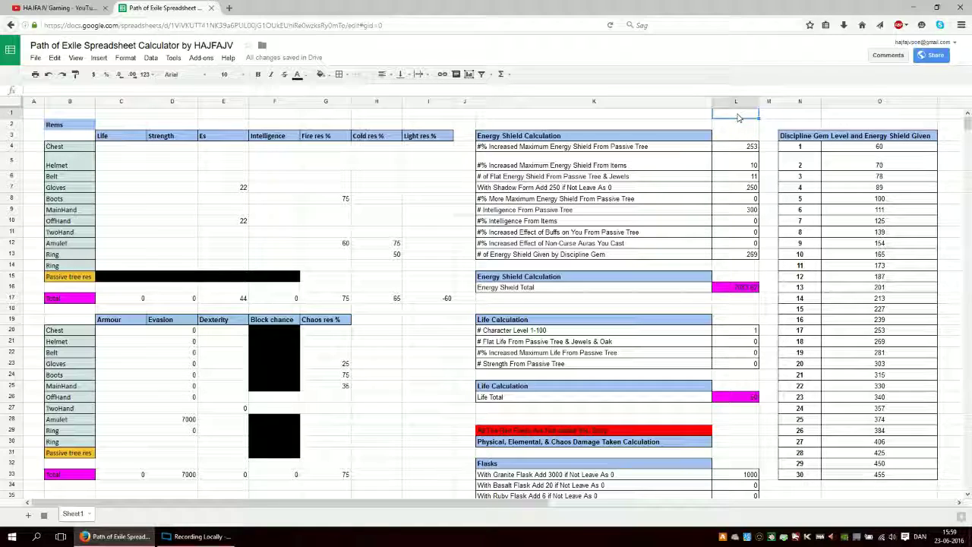